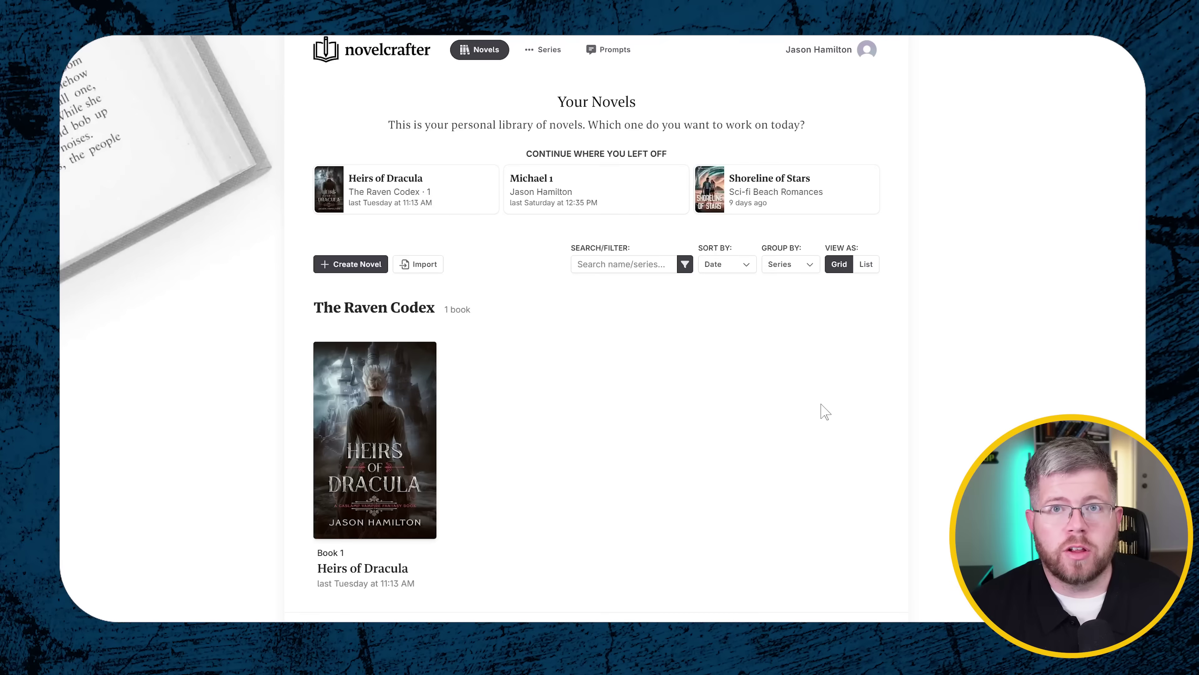
Start a new novel, title it 'The Small-Town Death', and create it
left_click(349, 265)
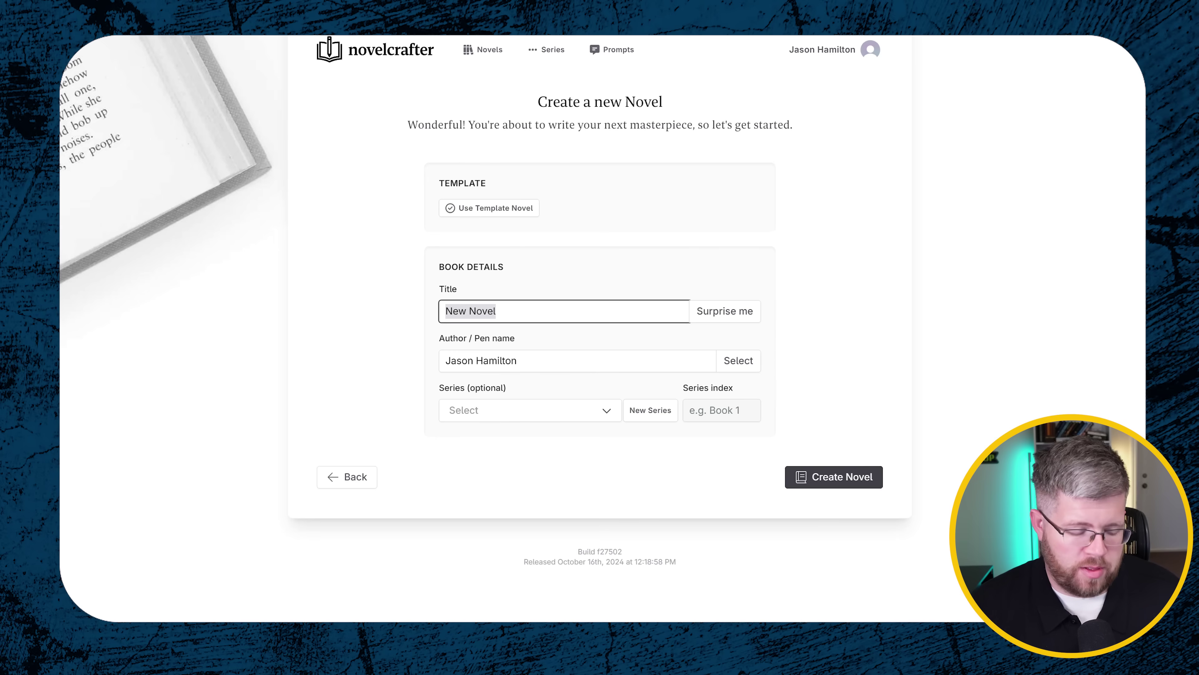
type("The Small-Town Death")
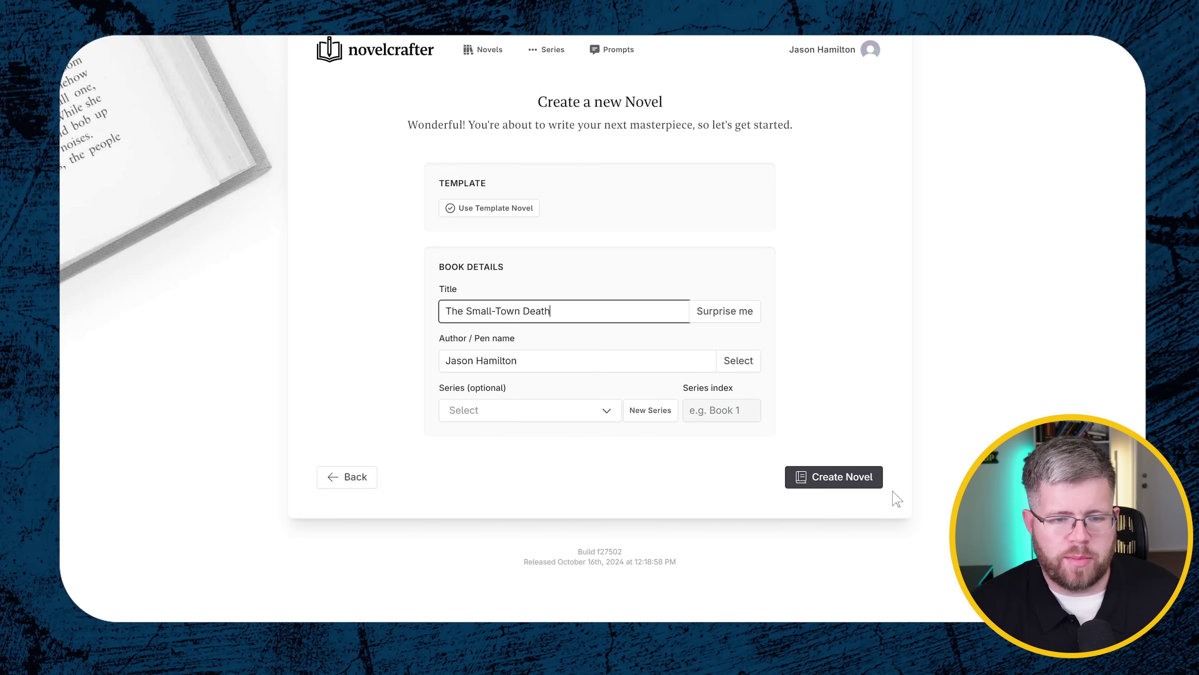
left_click(837, 478)
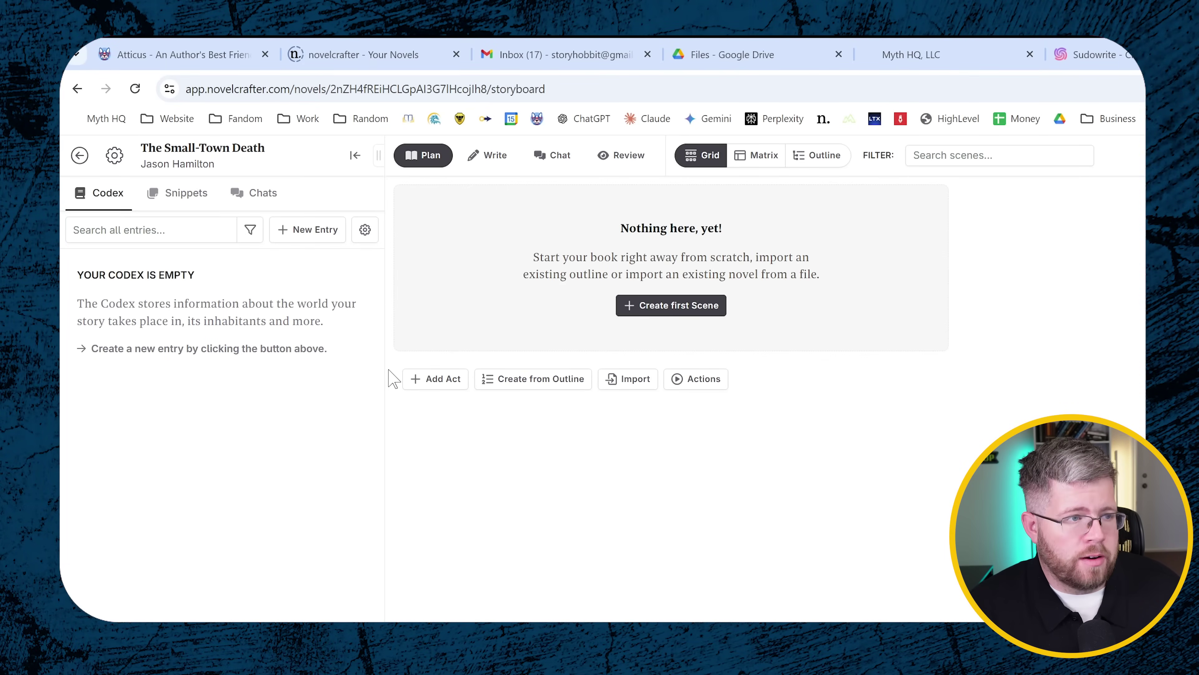
left_click(308, 229)
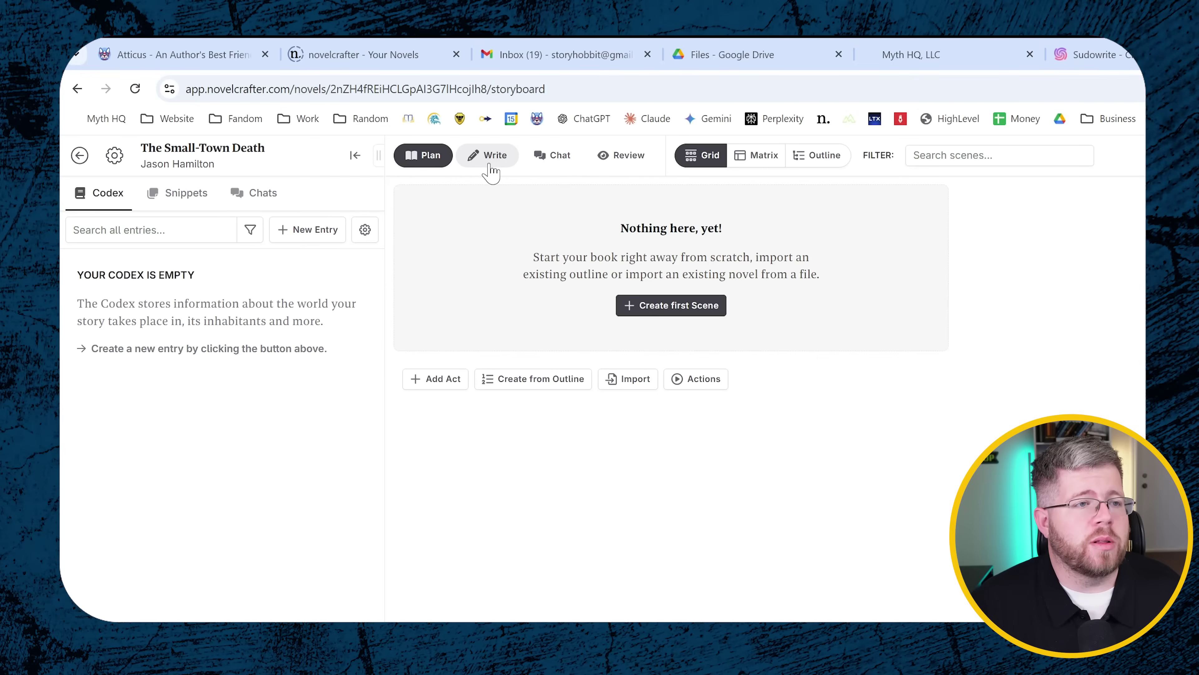
Switch from the storyboard to the empty Write manuscript editor
left_click(489, 155)
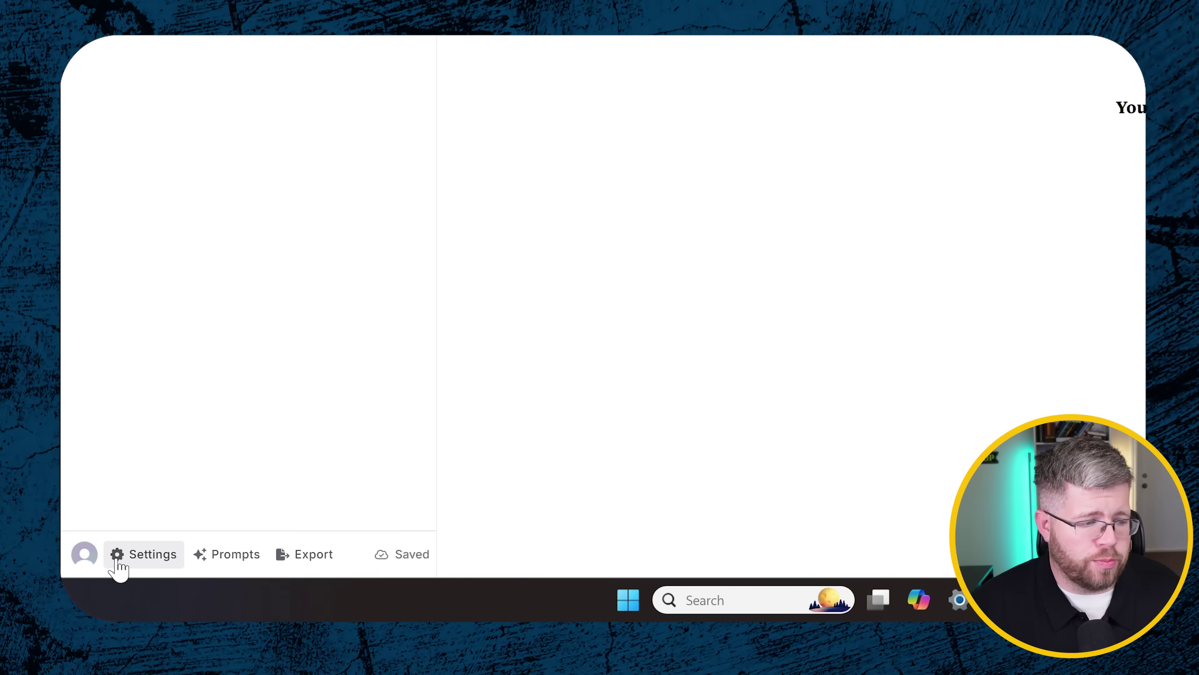
Open Settings and review the AI Credentials showing OpenRouter and OpenAI as connected vendors
left_click(142, 565)
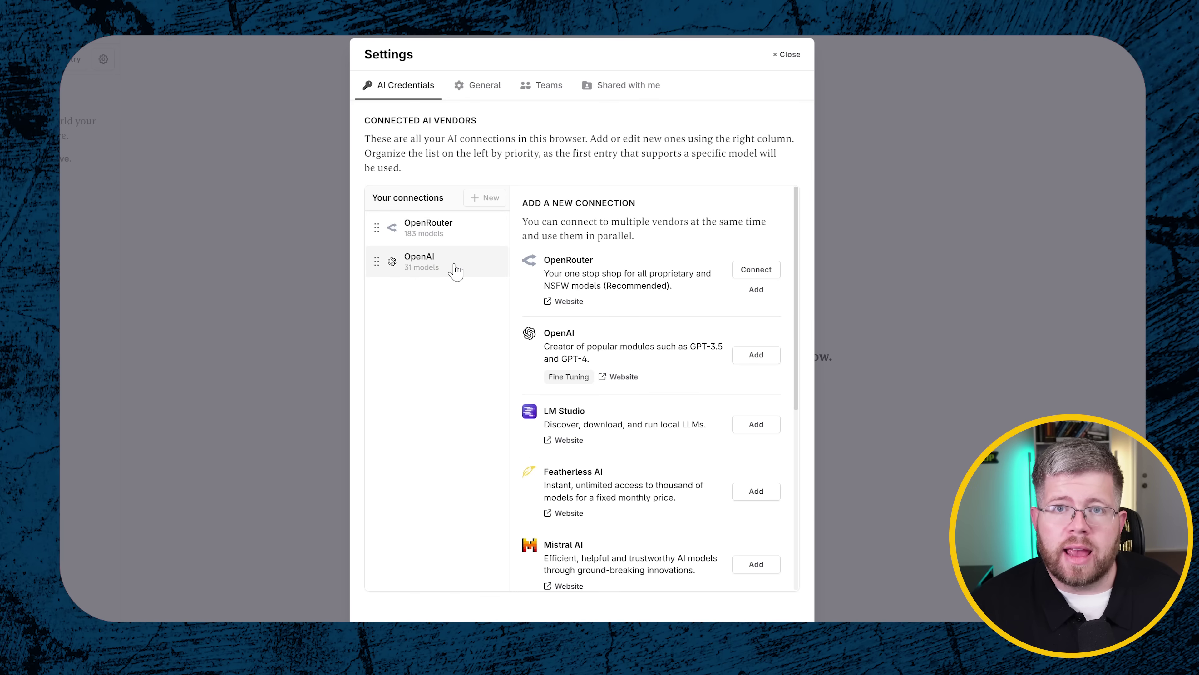
scroll(693, 343, "down", 6)
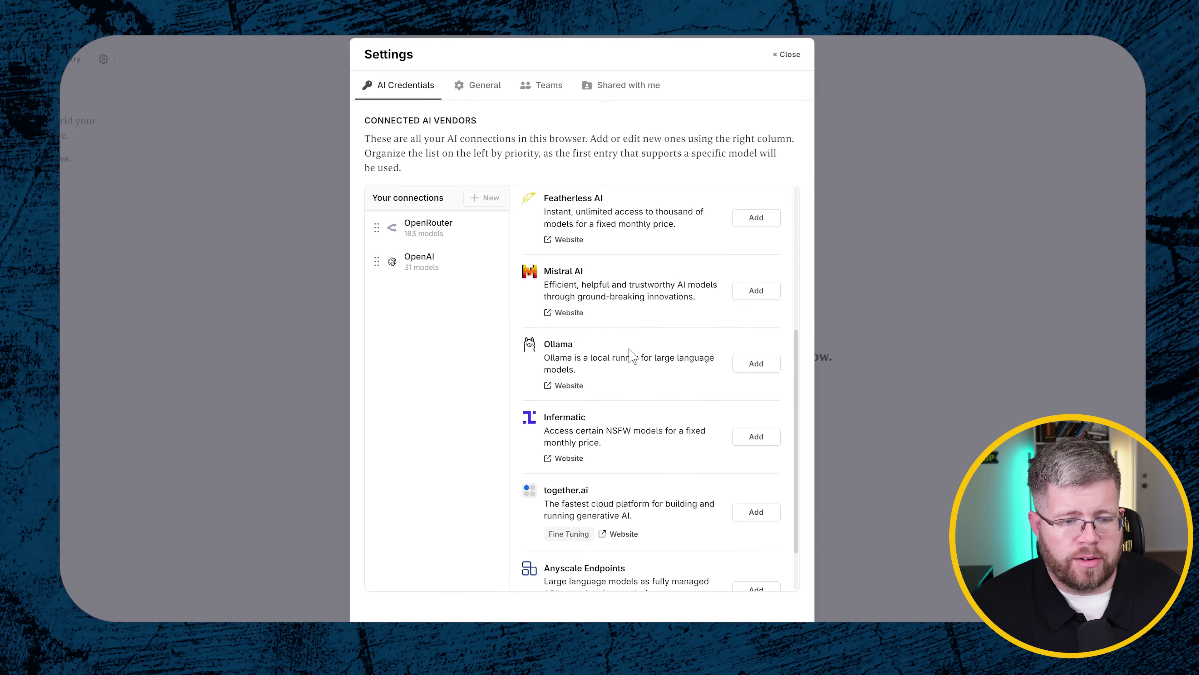
scroll(633, 356, "down", 2)
scroll(663, 394, "up", 8)
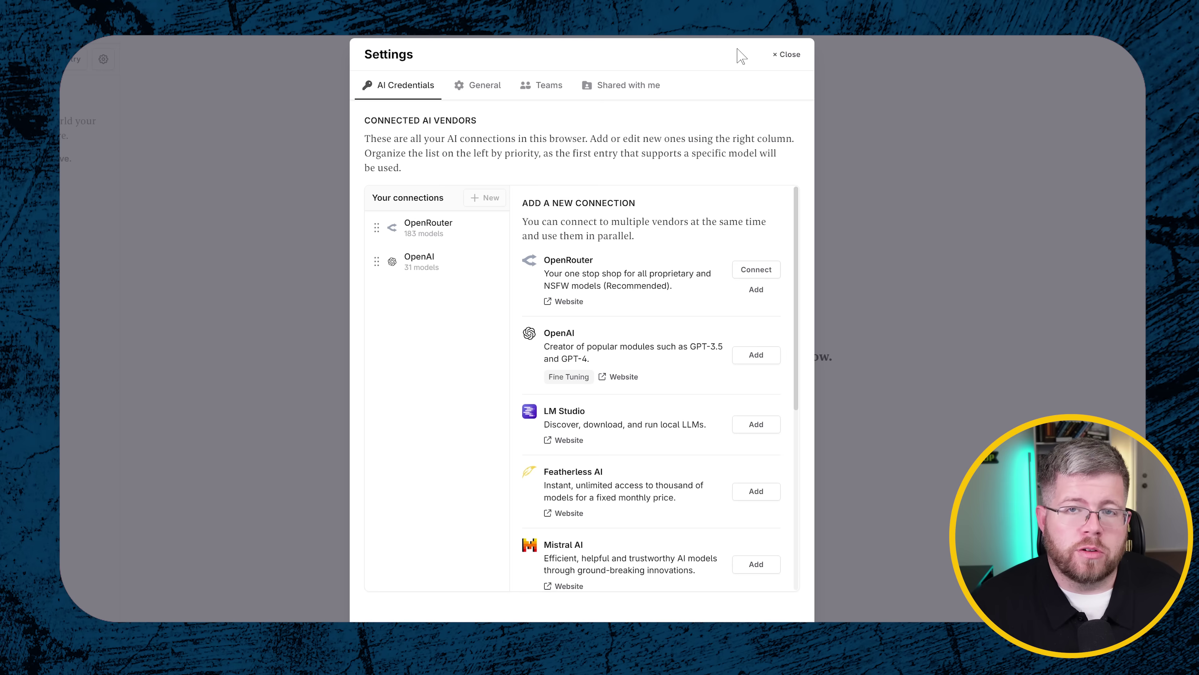
Close Settings and add an initial scene to the empty manuscript
left_click(787, 55)
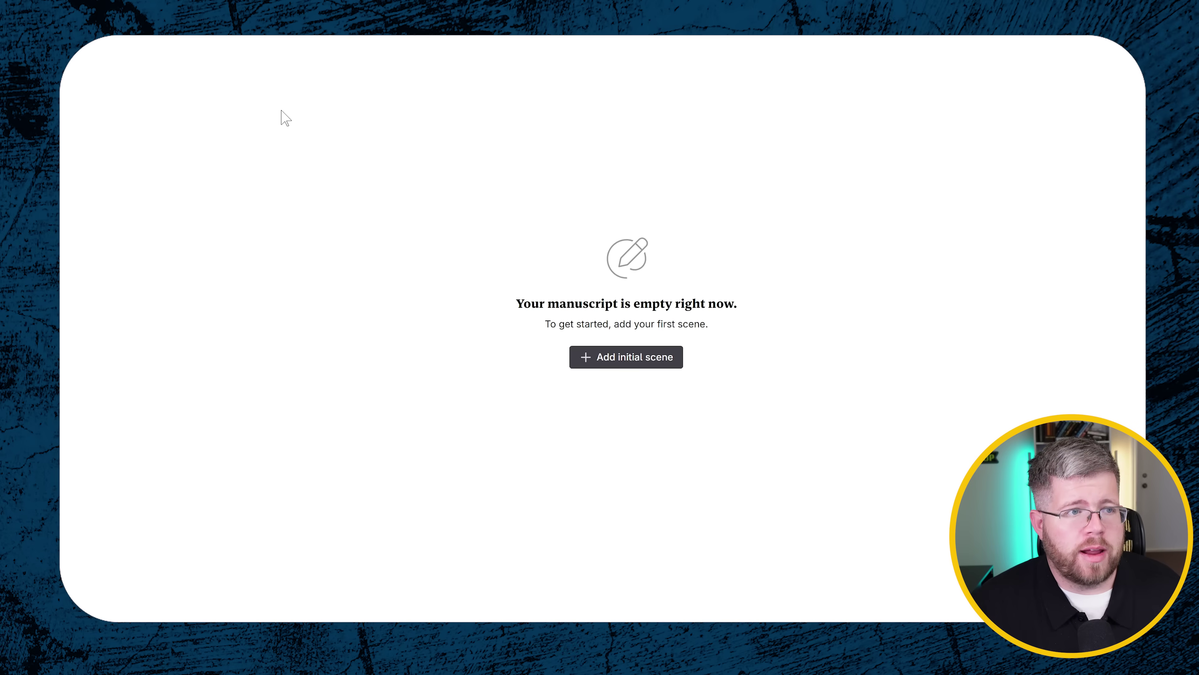
left_click(641, 363)
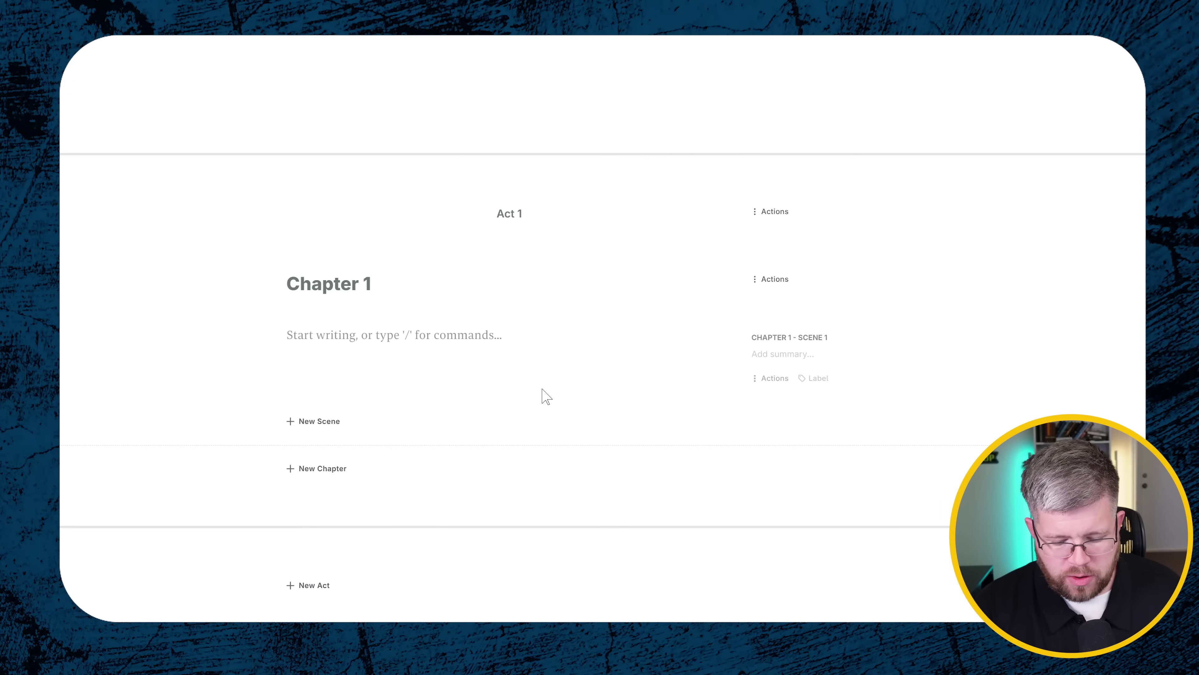
Insert a Scene Beat block into Chapter 1's first scene via the '/' command menu
type("/")
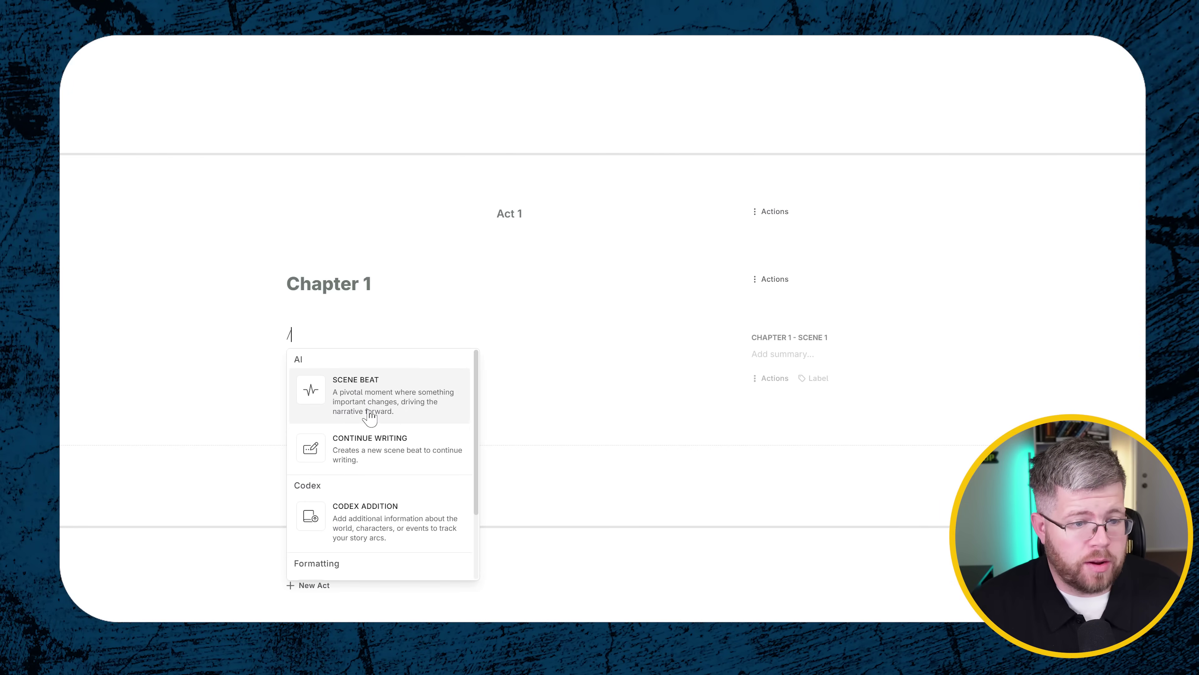
key("Down")
key("Down")
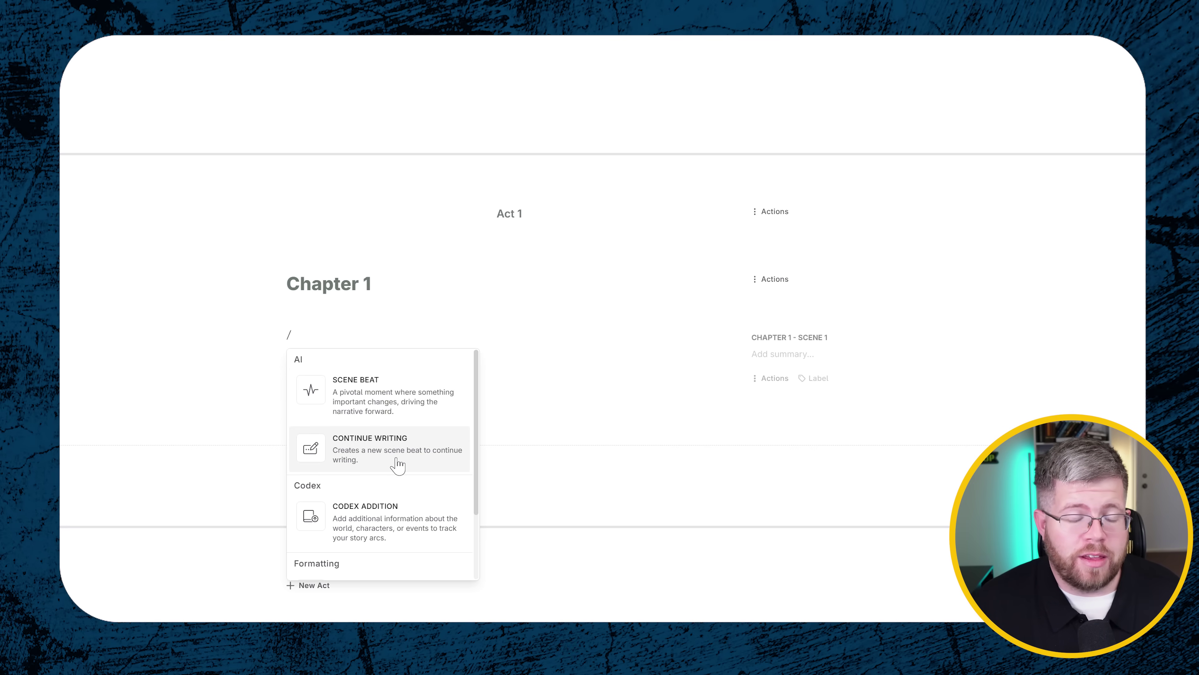
left_click(416, 385)
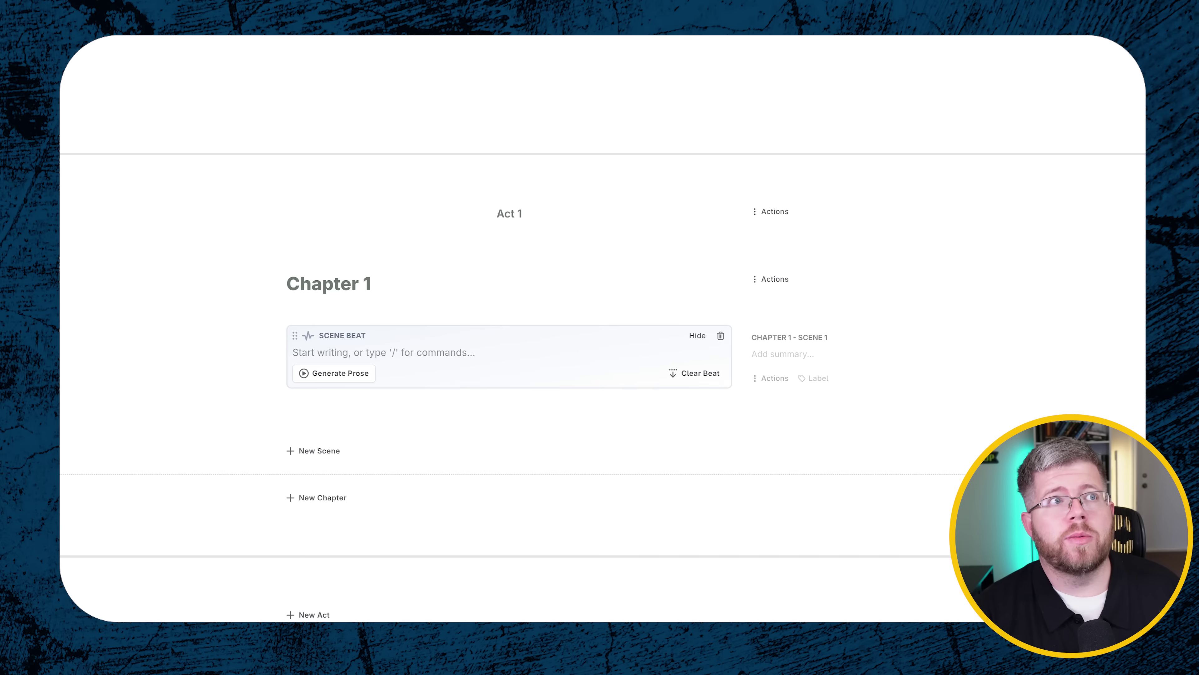
Write the beat about Diana's early-morning station arrival, adding 'Detective' and correcting 'adn' to 'and'
type("Diana wa")
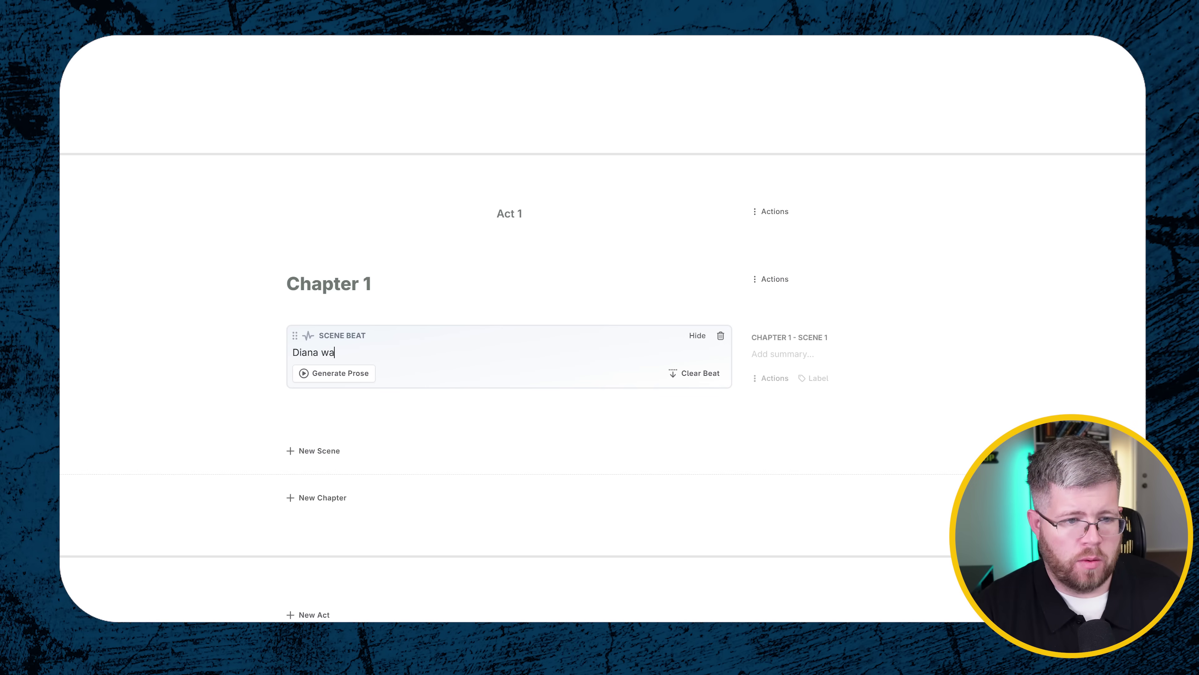
type("lks into her office, earl")
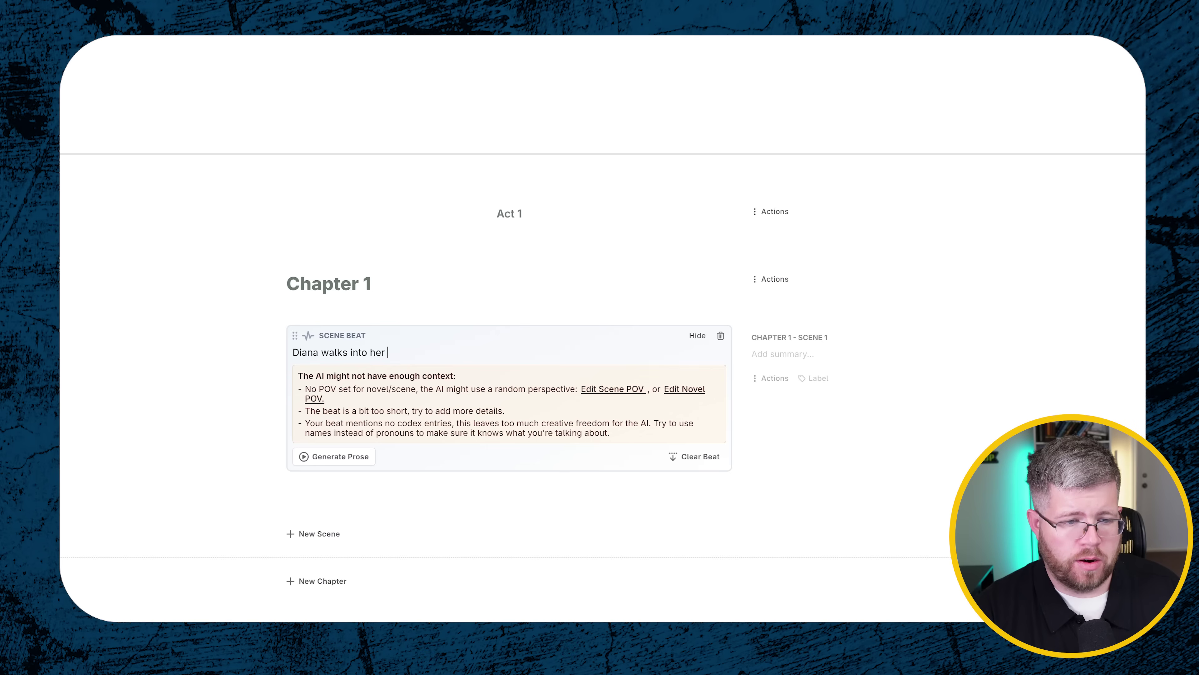
type("y in hte mmorning ")
type("police station. She sits down with a")
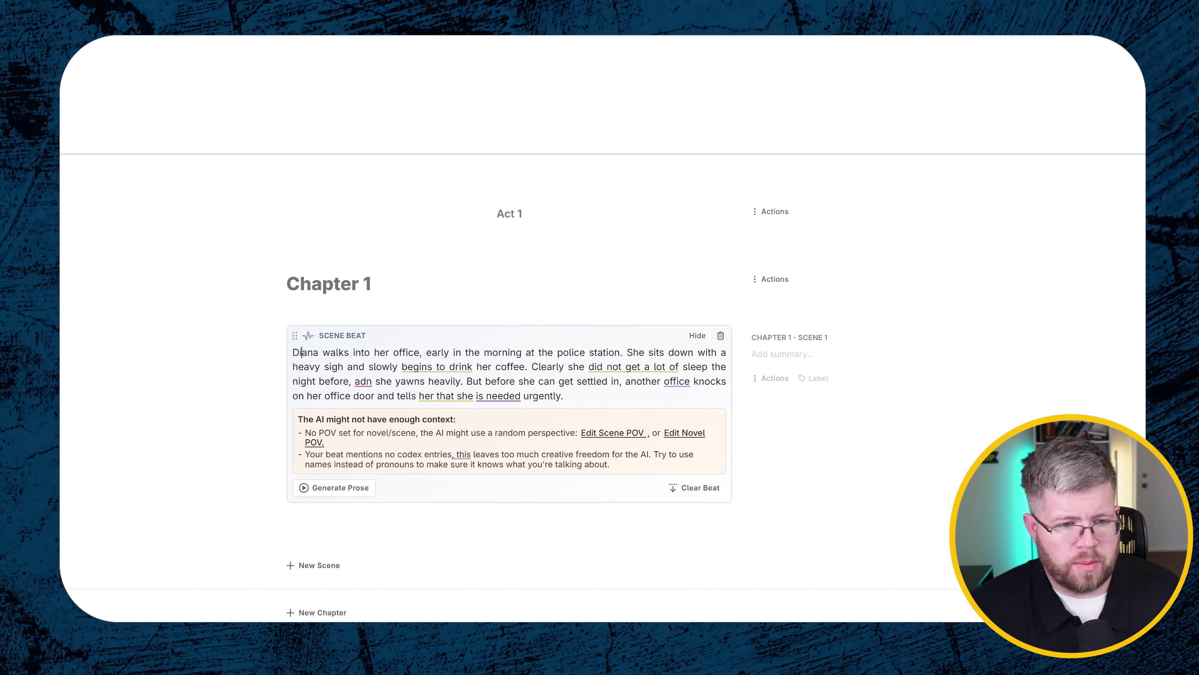
type("Detective")
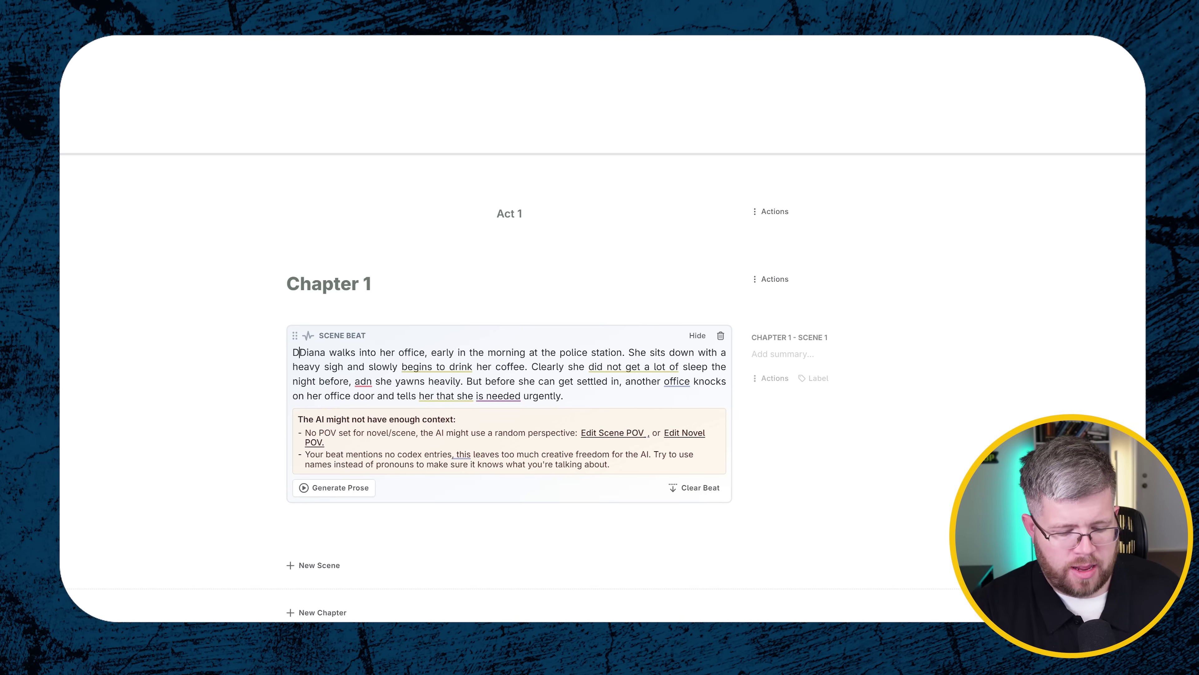
double_click(385, 381)
type("and")
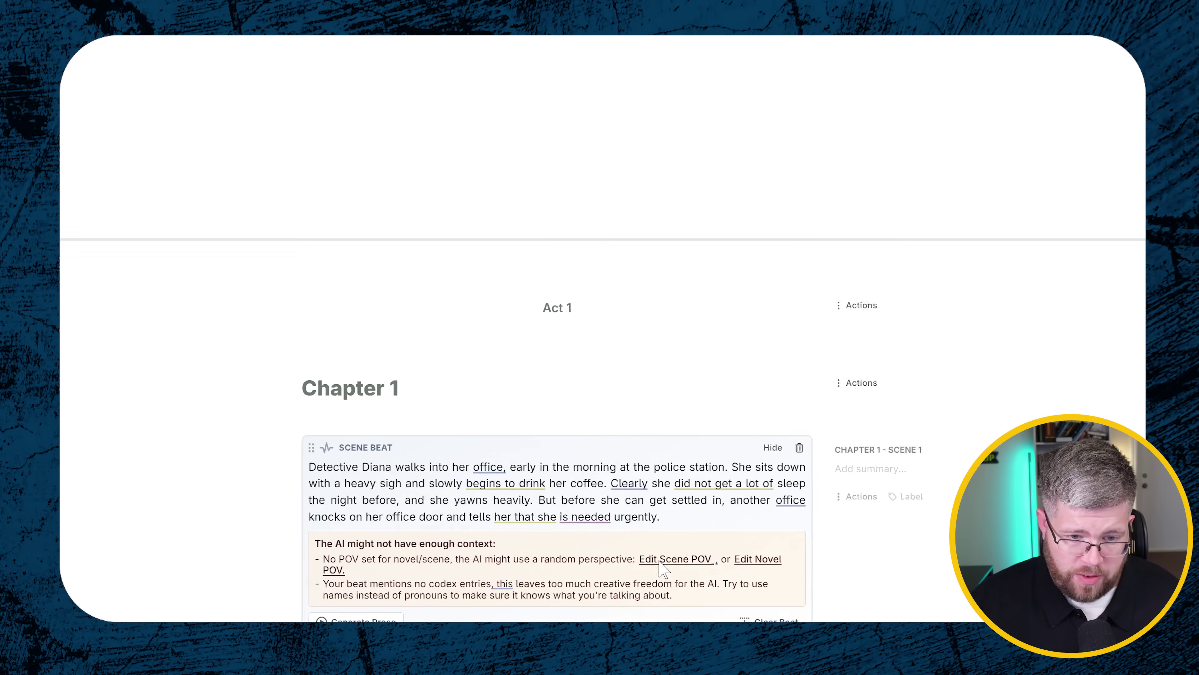
Set the scene's point of view to 1st Person and save it
left_click(599, 437)
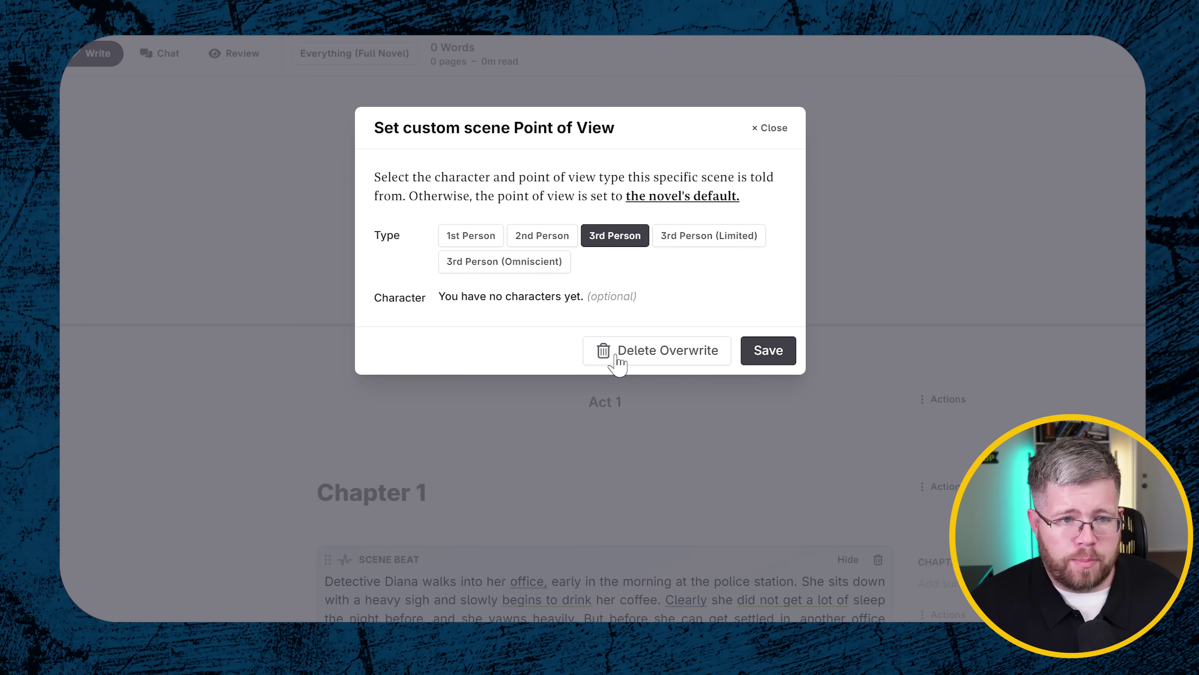
left_click(474, 235)
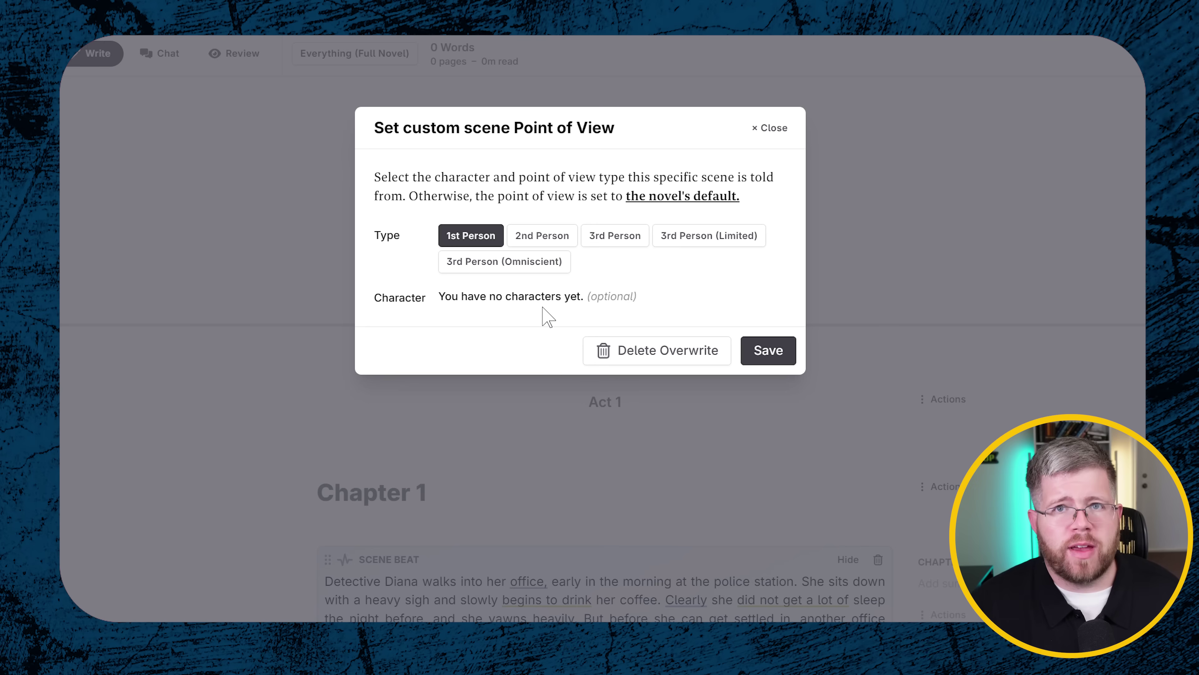
left_click(768, 355)
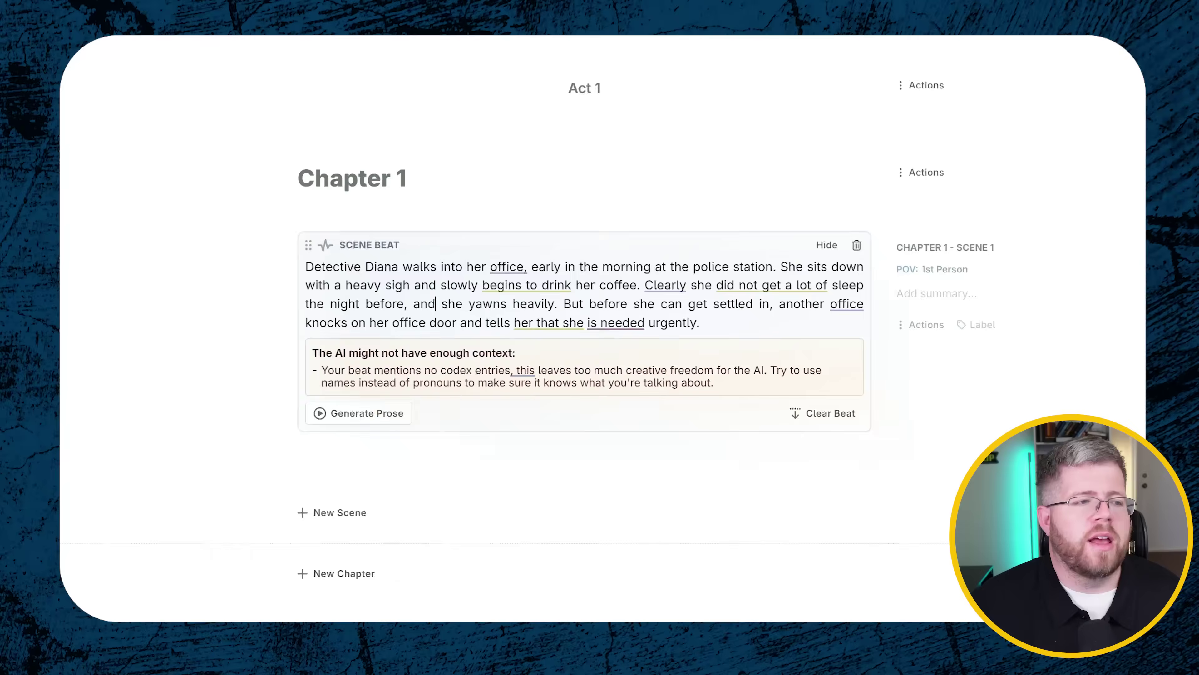
Add Codex character 'Detective Diana', alias Diana, described as a small Pacific north-west town police detective
left_click(290, 135)
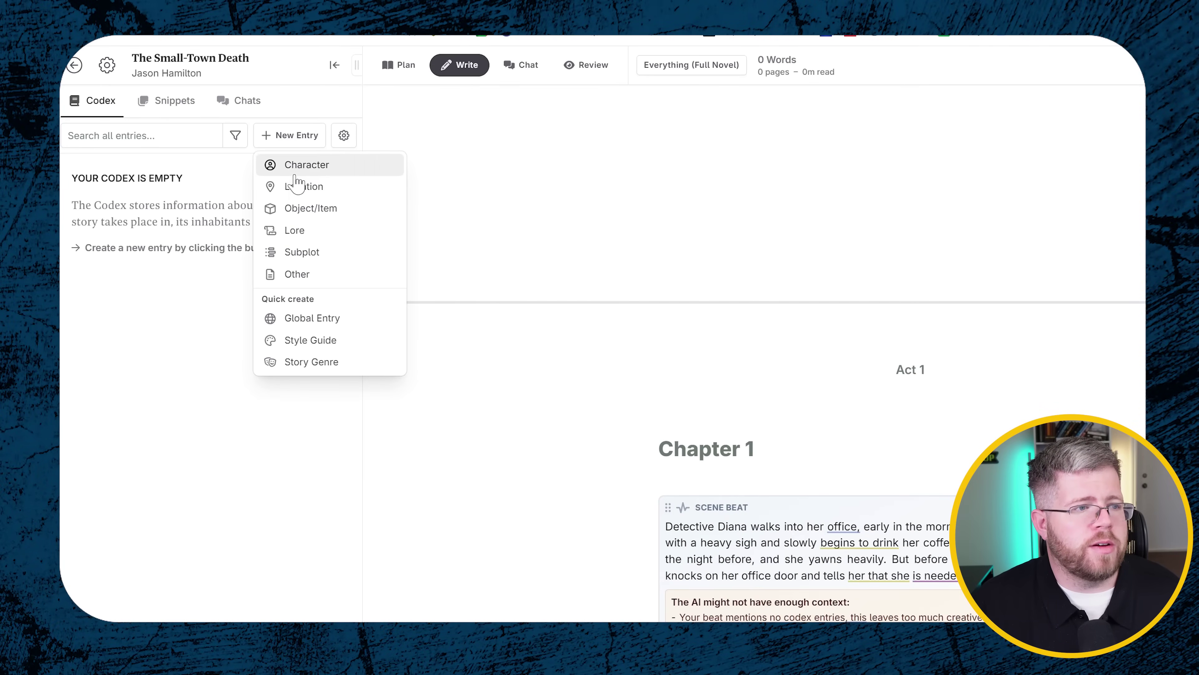
left_click(295, 171)
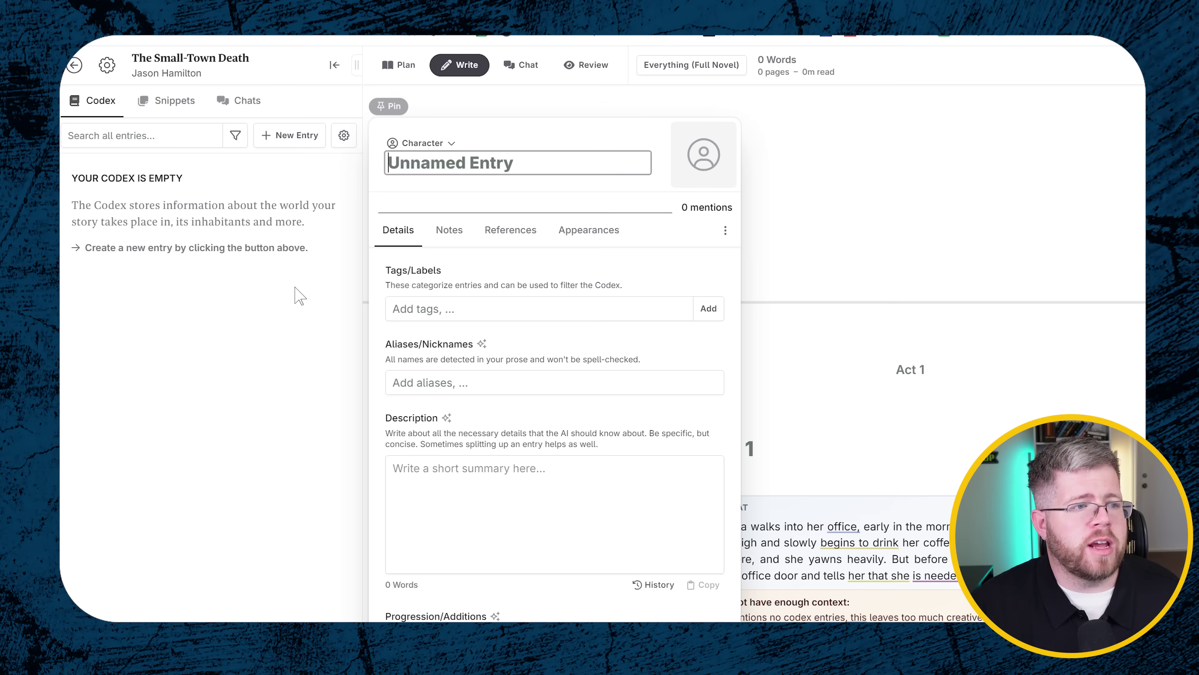
type("Detective Diana")
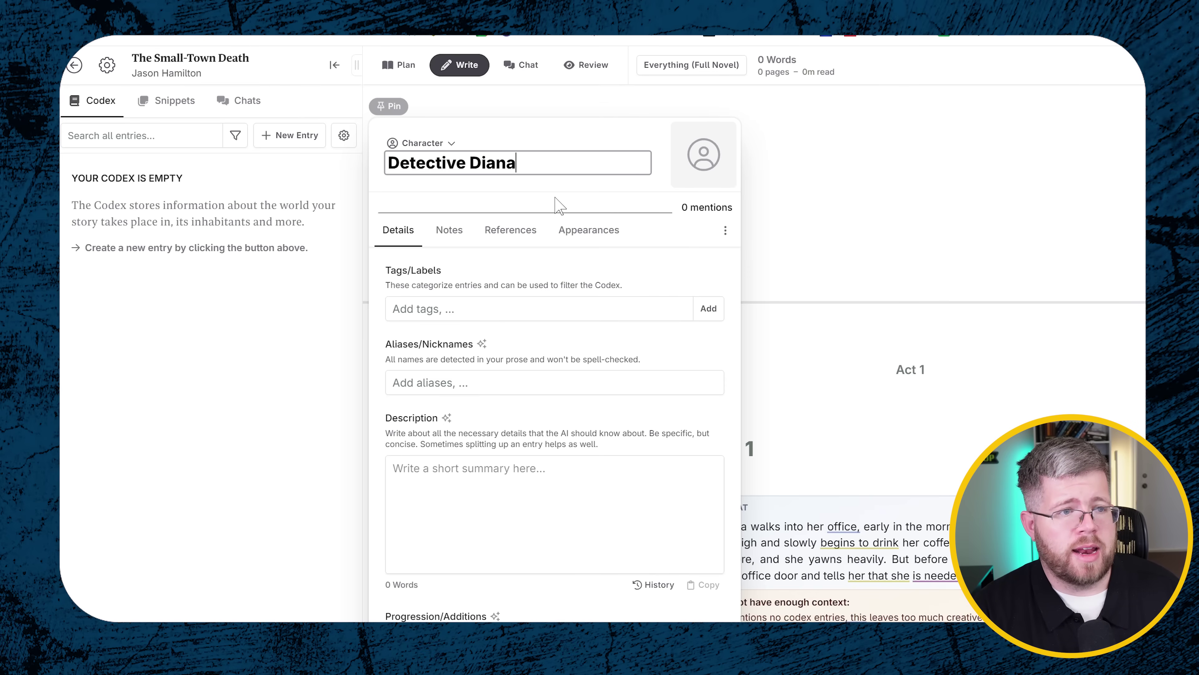
key("Tab")
type("Diana")
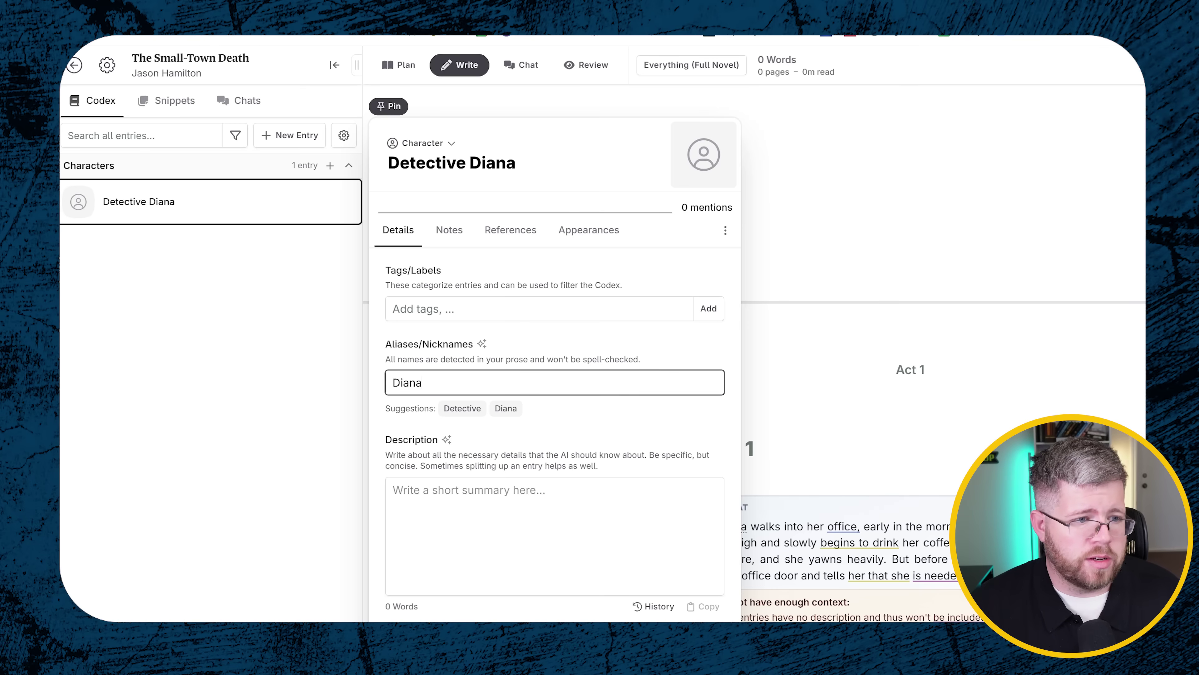
key("Tab")
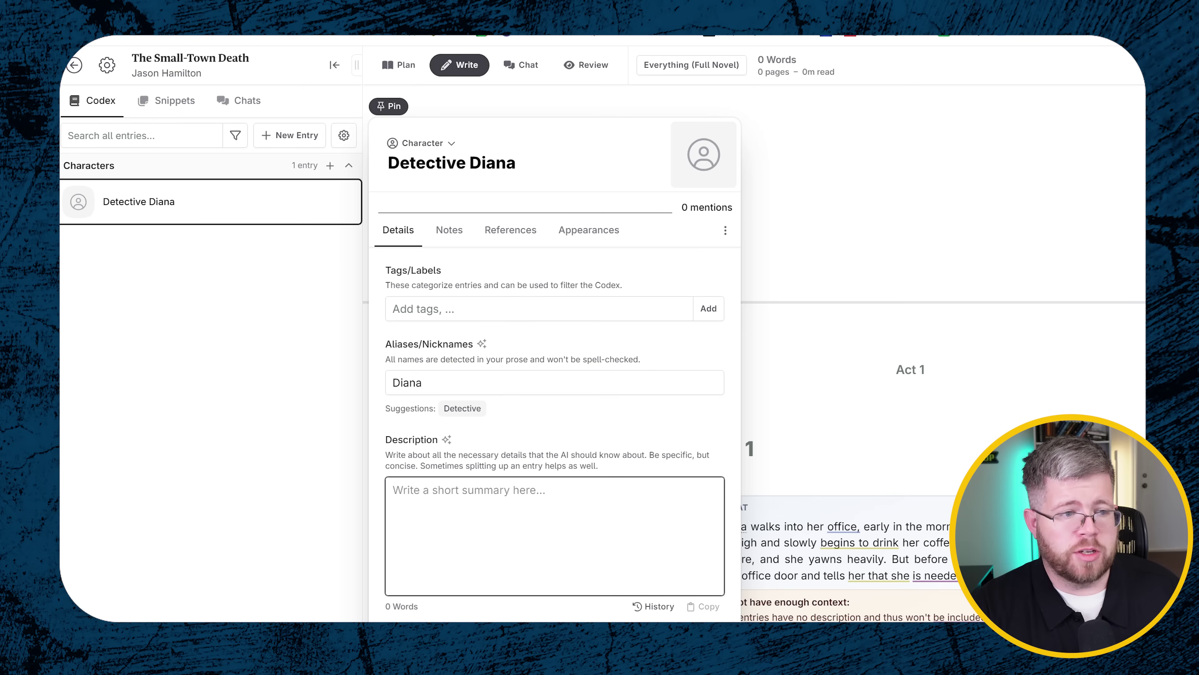
type("The main charac")
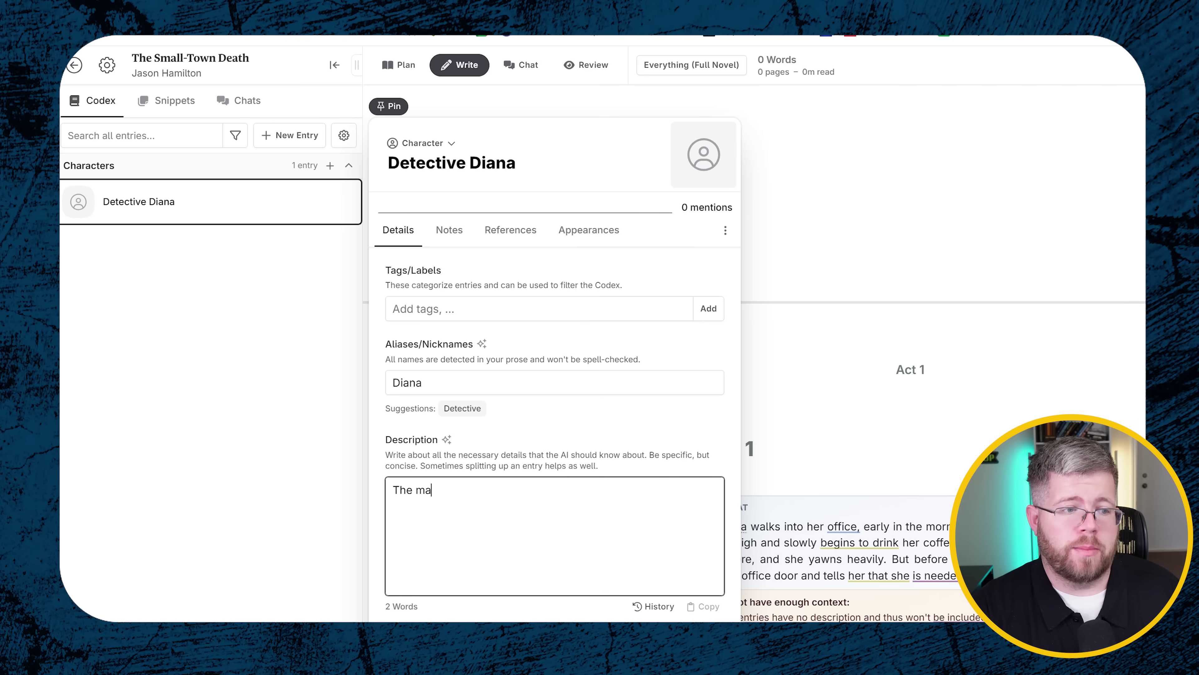
type("ter. She is a police detective in a small Pacific north-west town.")
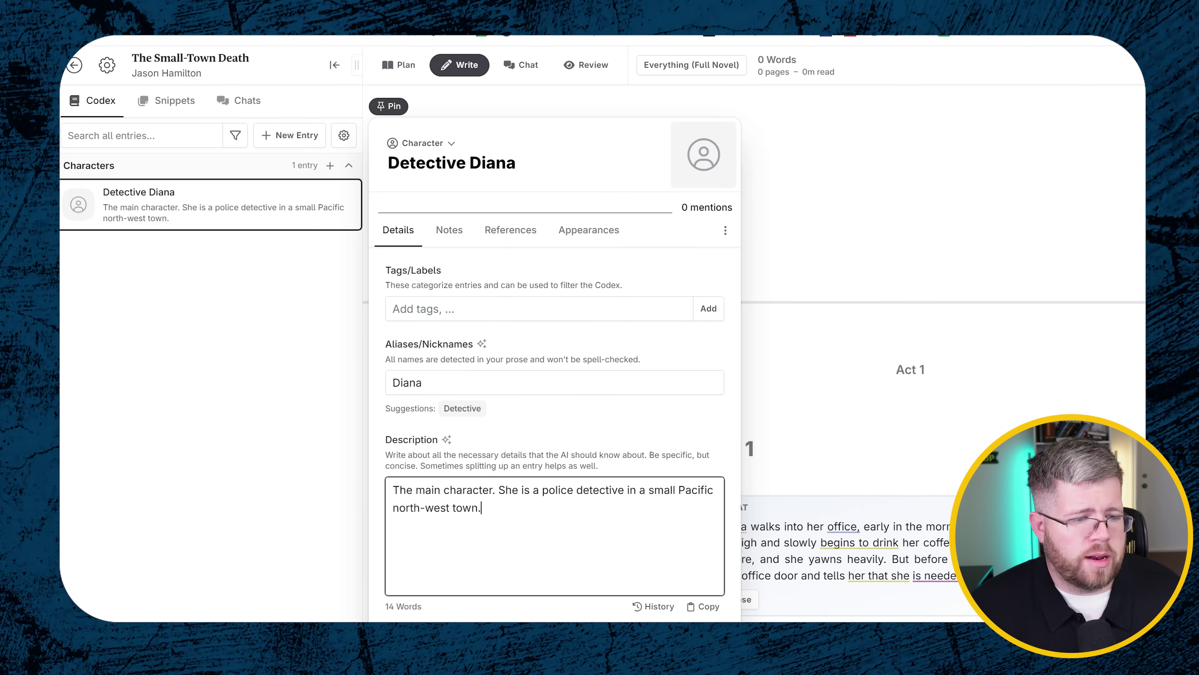
double_click(836, 542)
In the novel's Writing settings under Prose, set Detective Diana as the POV character
left_click(107, 65)
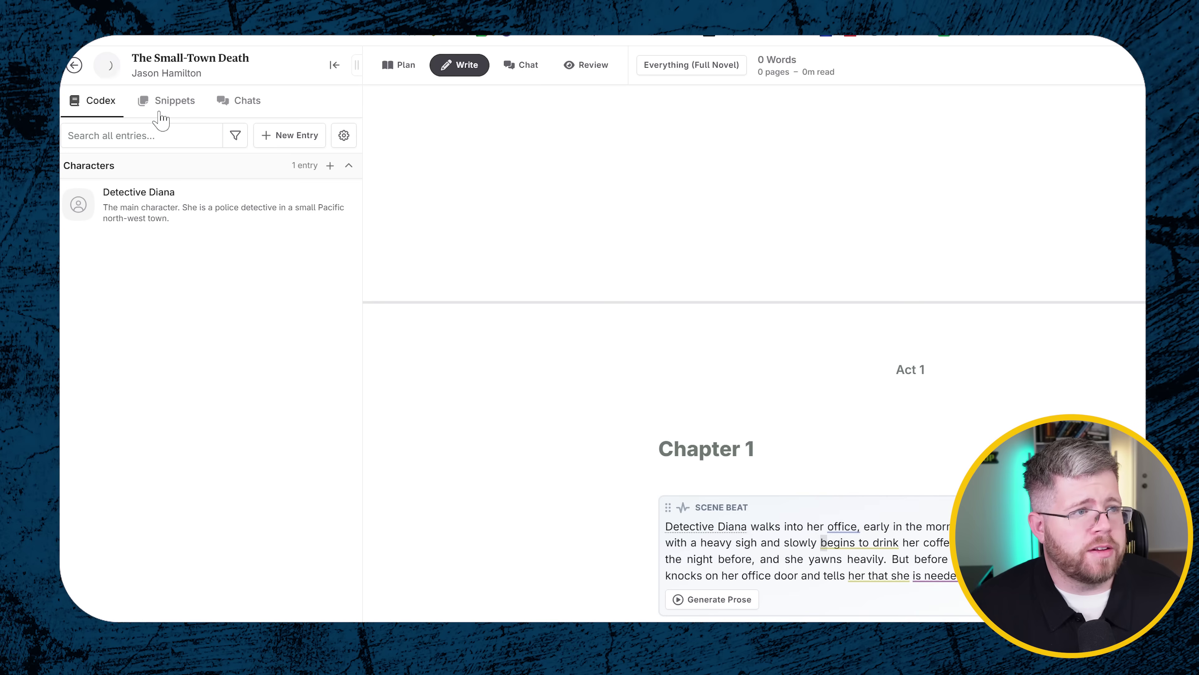
left_click(658, 100)
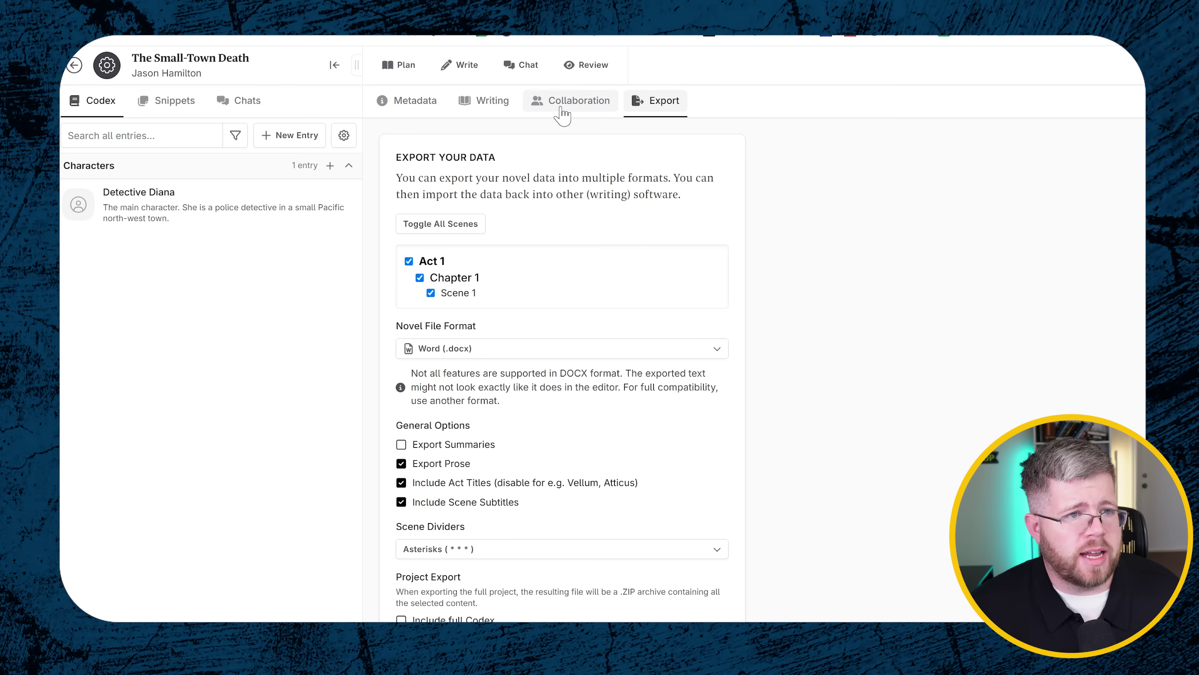
left_click(486, 100)
left_click(519, 415)
left_click(549, 472)
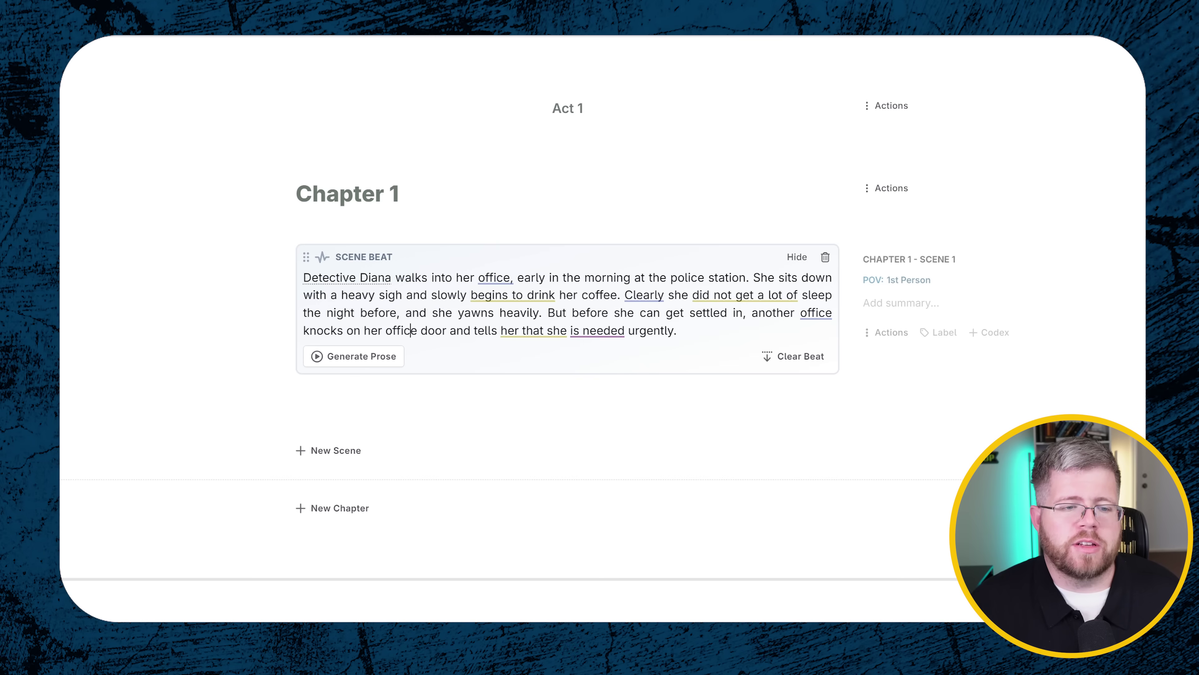
Generate prose from the scene beat using the General Purpose prompt with Claude 3.5 Sonnet
left_click(343, 362)
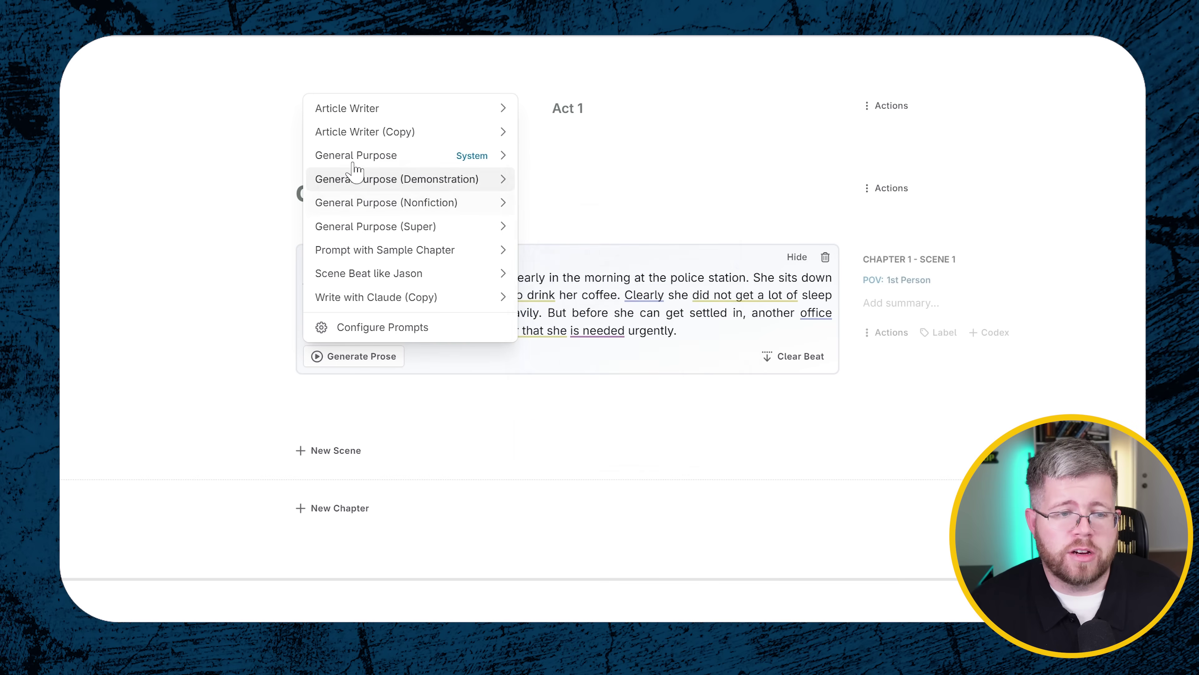
mouse_move(355, 161)
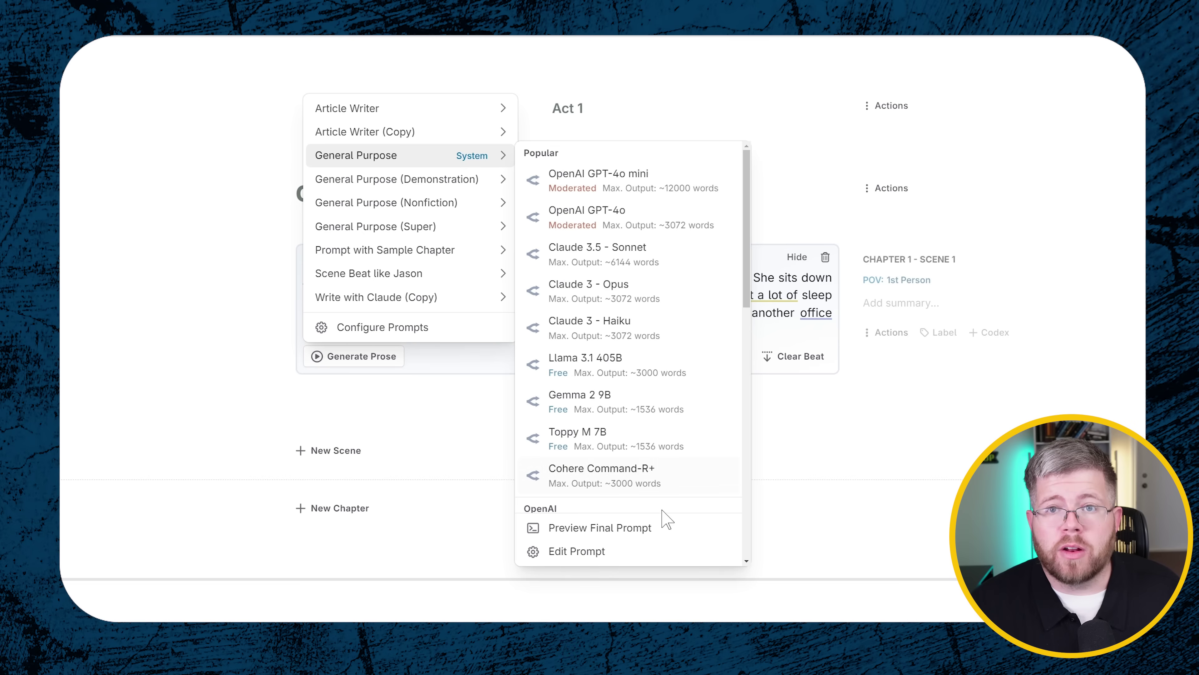
left_click(640, 257)
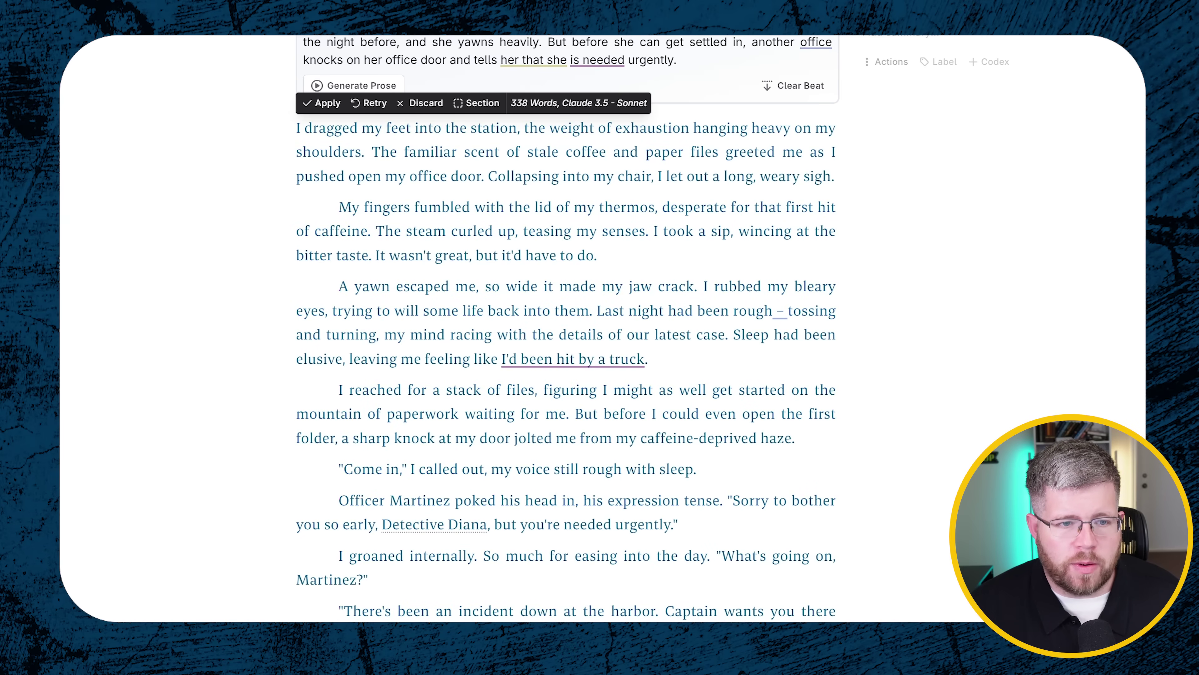
Scroll through the 338-word first-person draft Claude 3.5 Sonnet wrote under Scene 1's beat
scroll(567, 331, "down", 4)
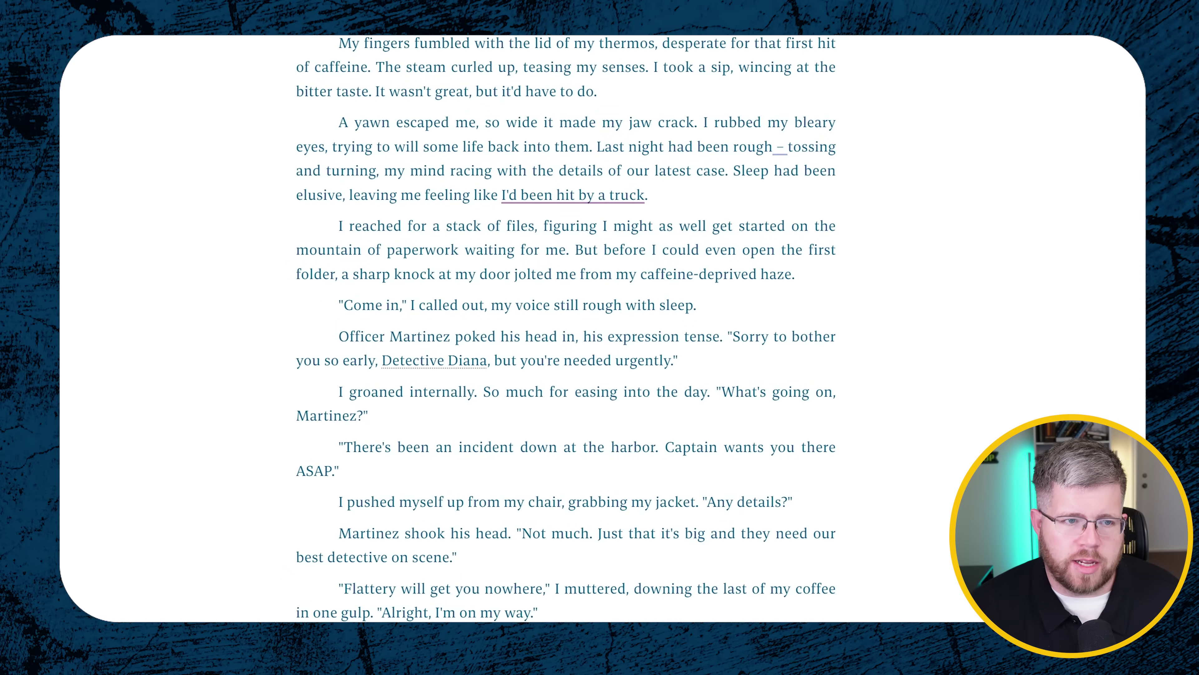
scroll(567, 330, "up", 5)
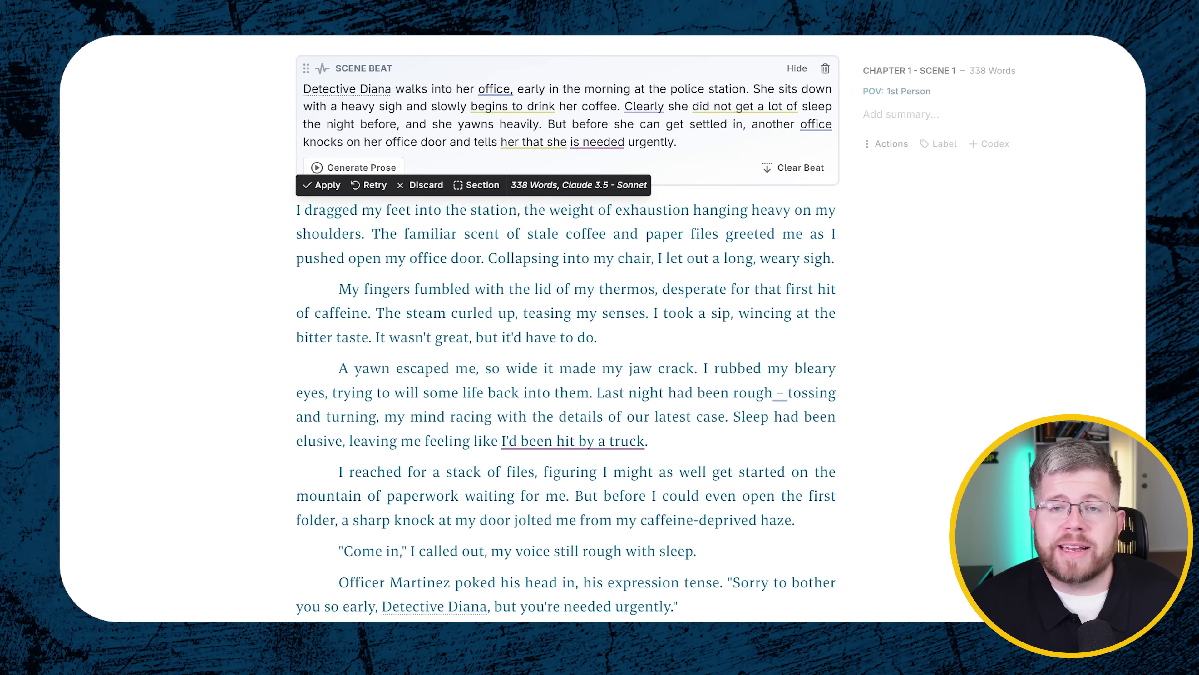
scroll(321, 114, "down", 10)
scroll(321, 113, "up", 9)
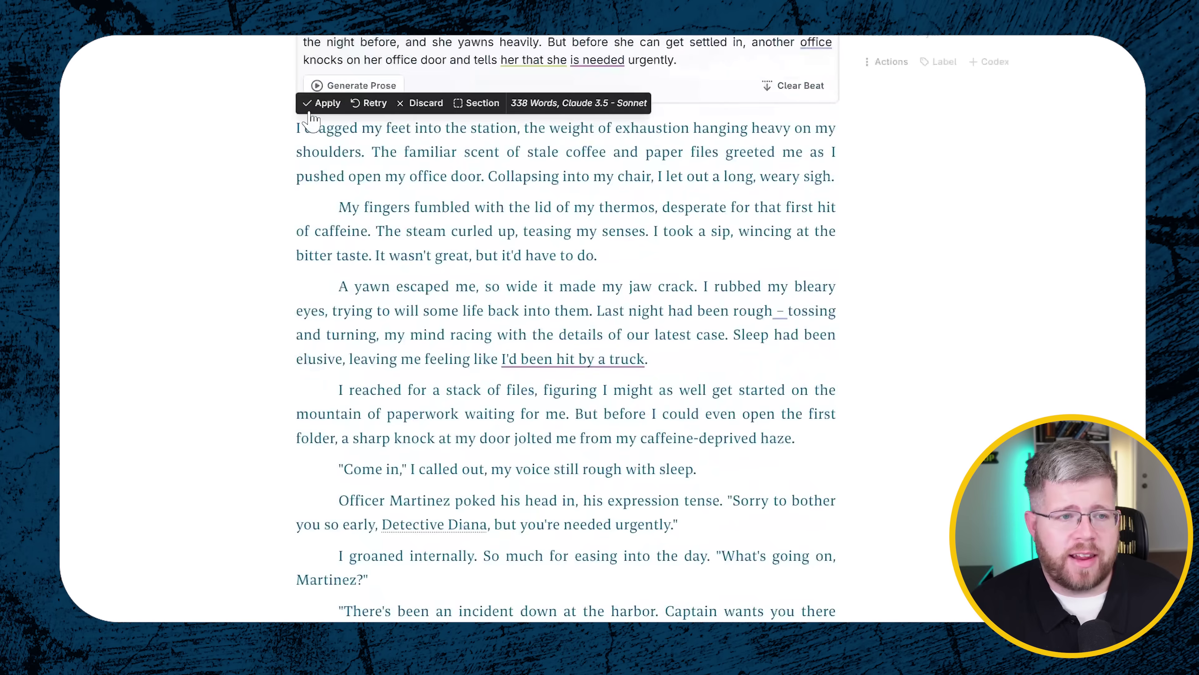
Apply the generated draft as Scene 1's prose and select the harbor incident line to review it
left_click(326, 104)
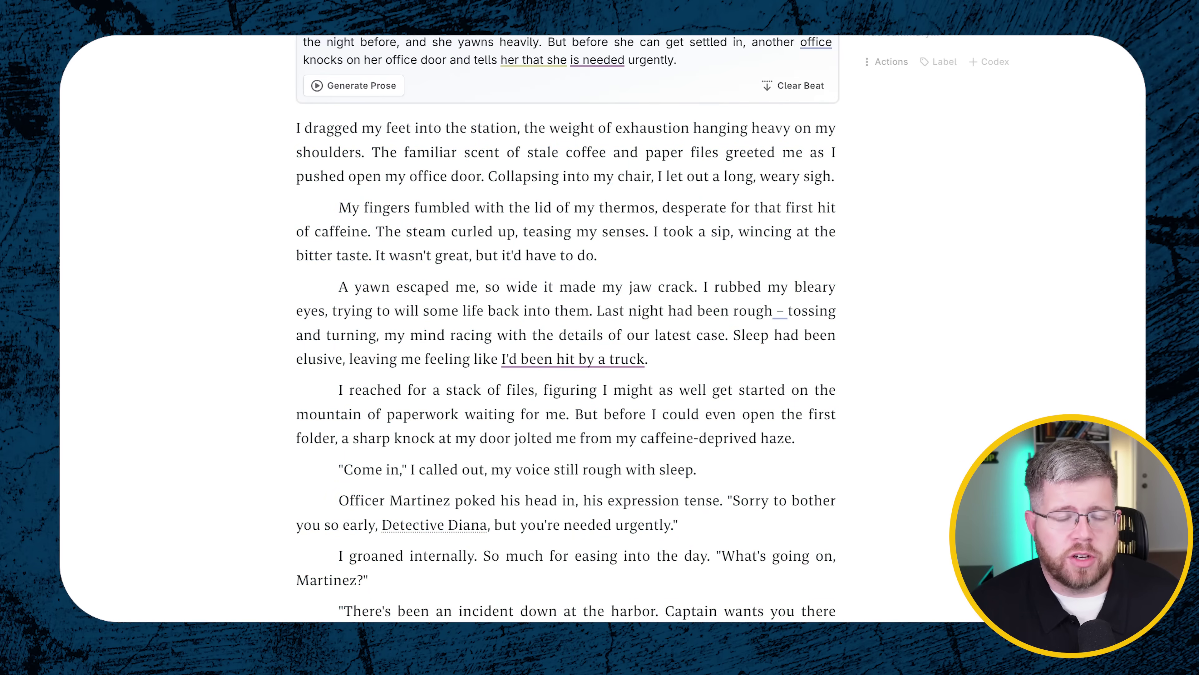
scroll(567, 331, "down", 5)
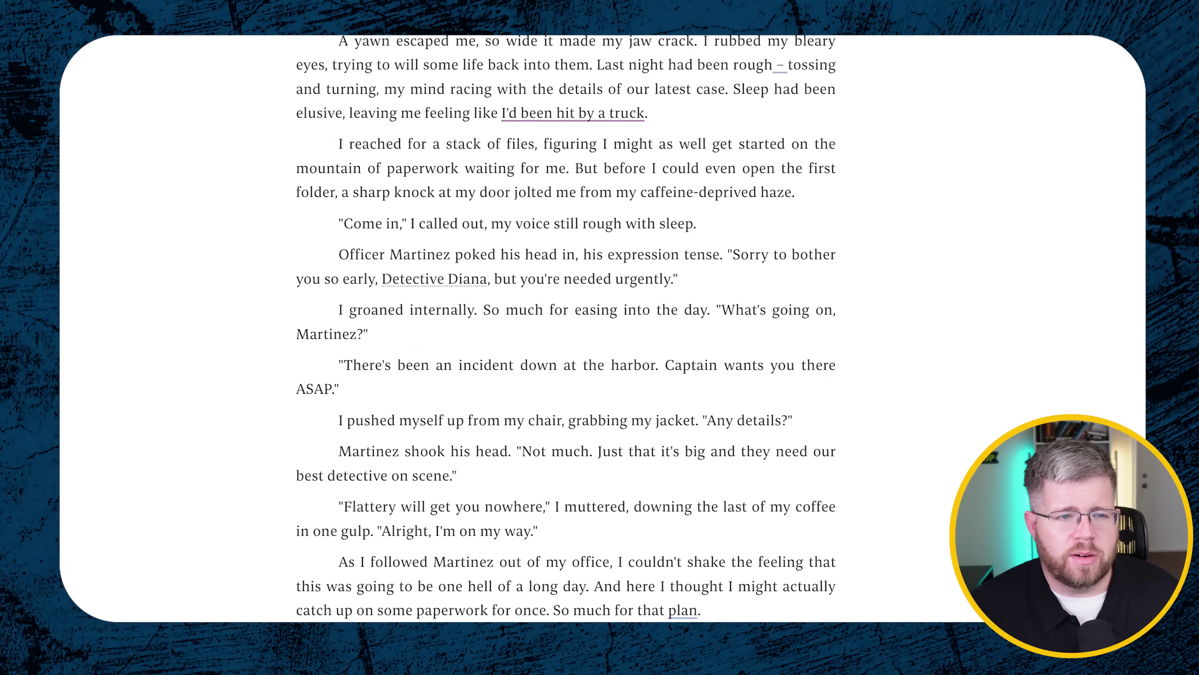
scroll(230, 585, "up", 6)
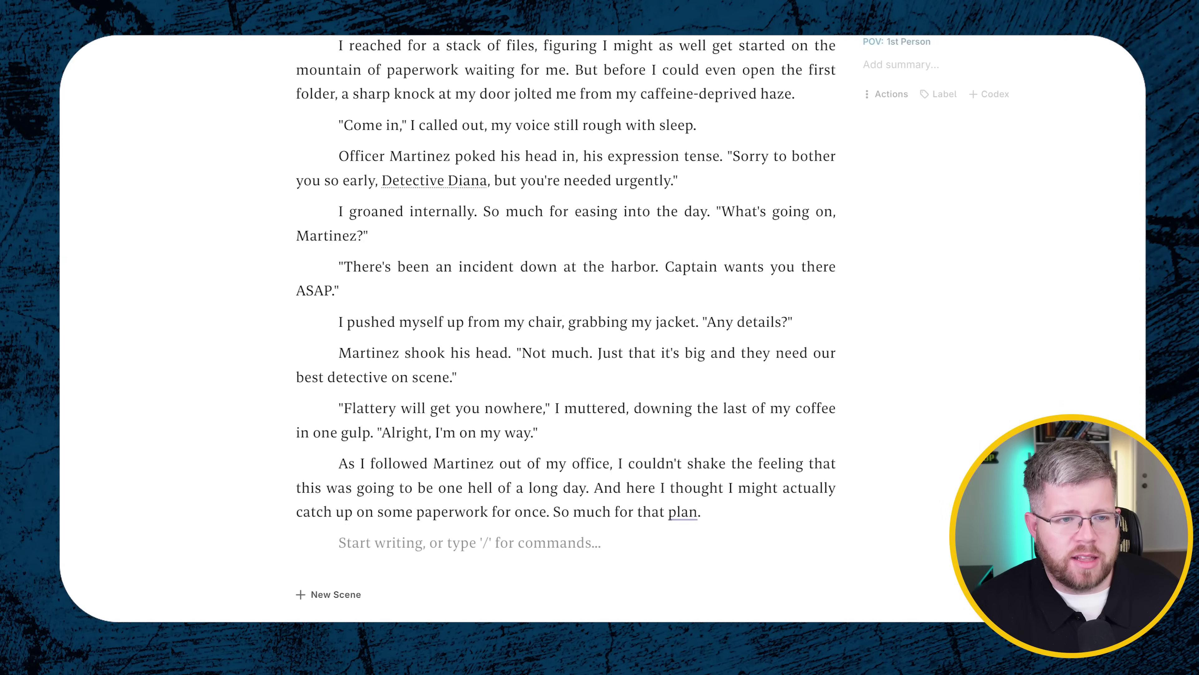
left_click_drag(658, 267, 338, 267)
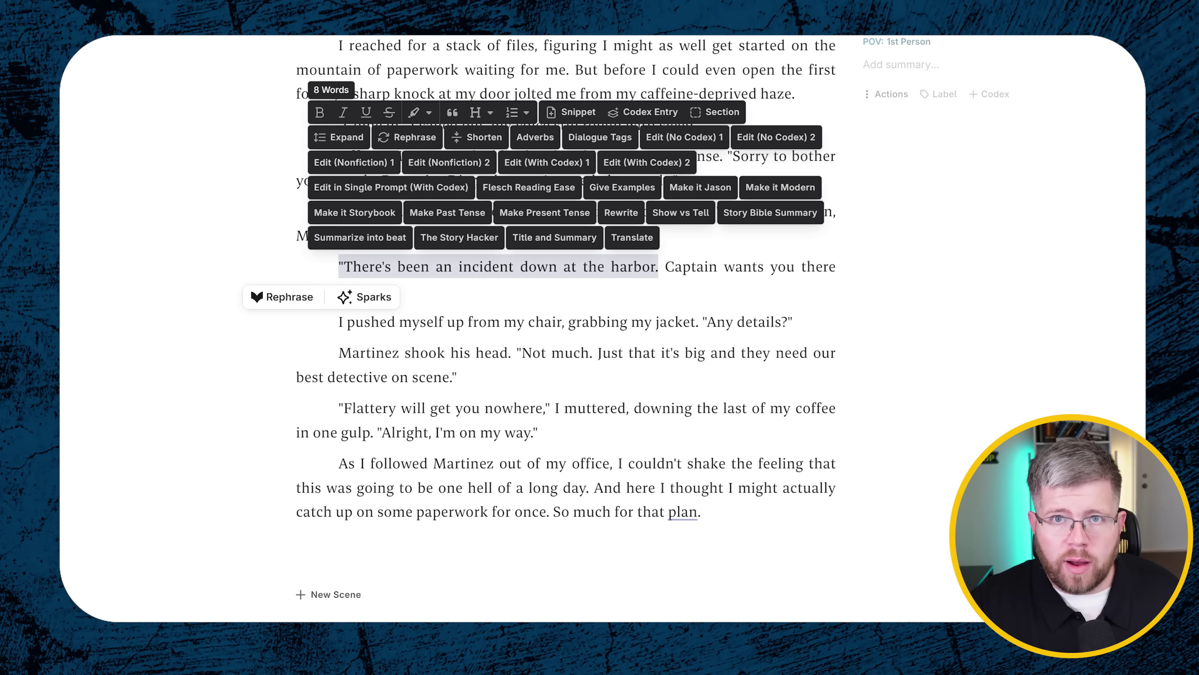
left_click_drag(338, 463, 701, 511)
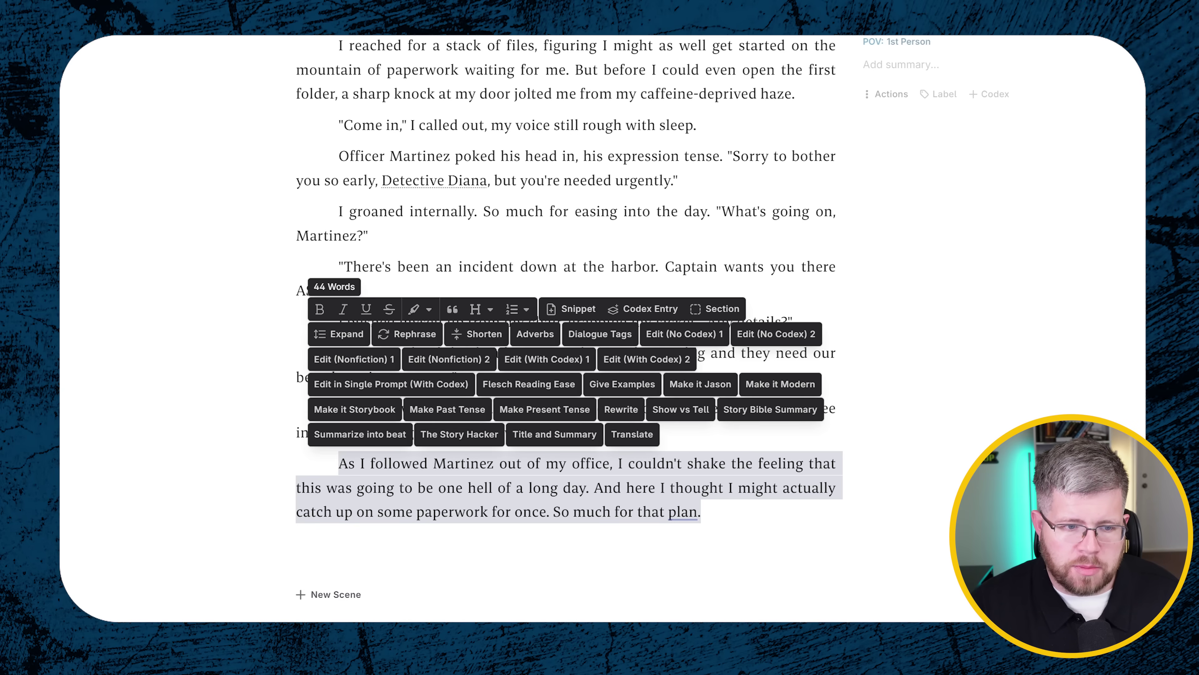
left_click(547, 511)
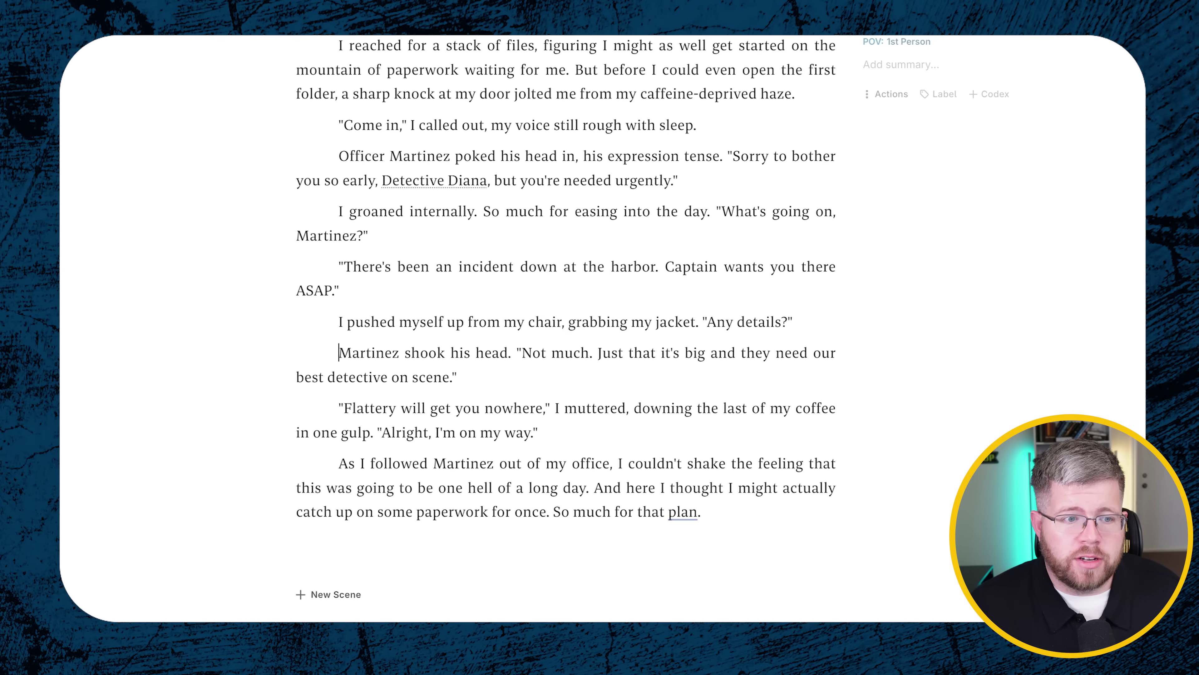
double_click(368, 353)
left_click(541, 156)
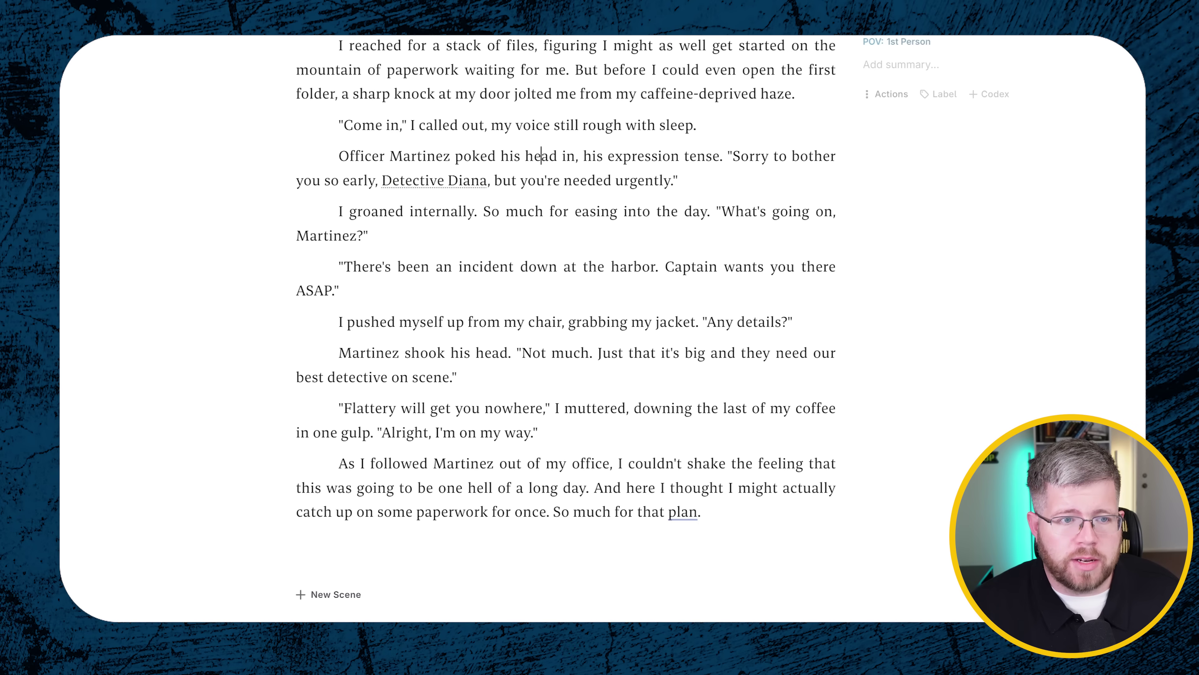
left_click_drag(338, 156, 450, 156)
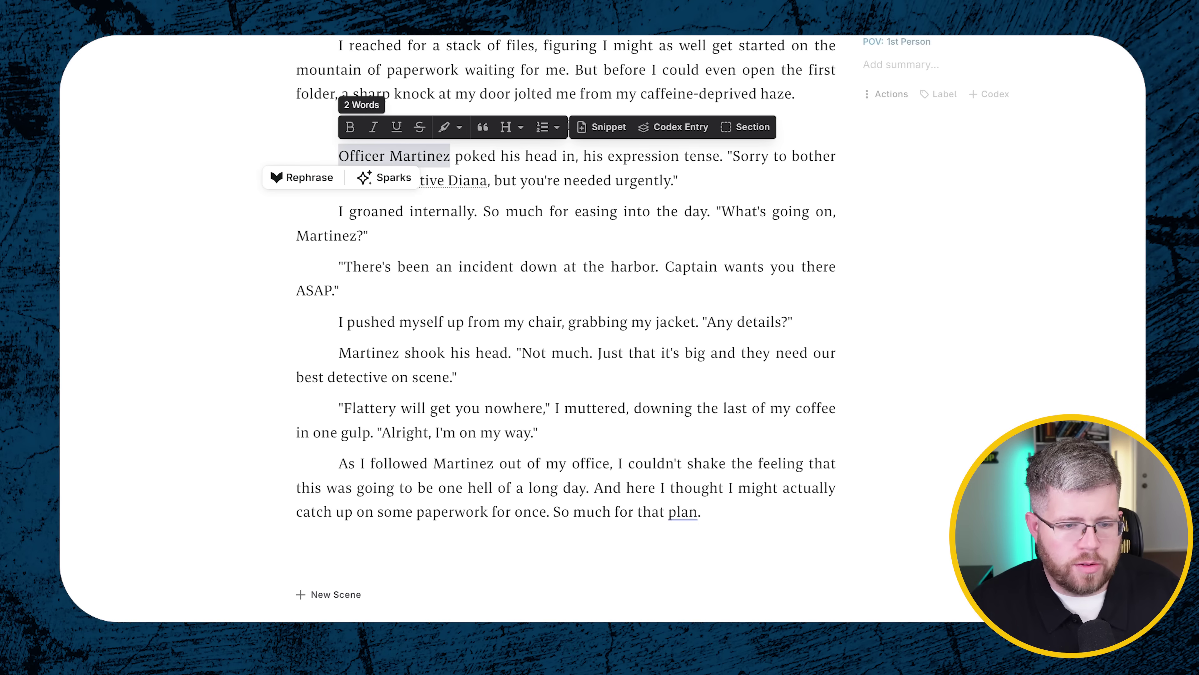
left_click(340, 543)
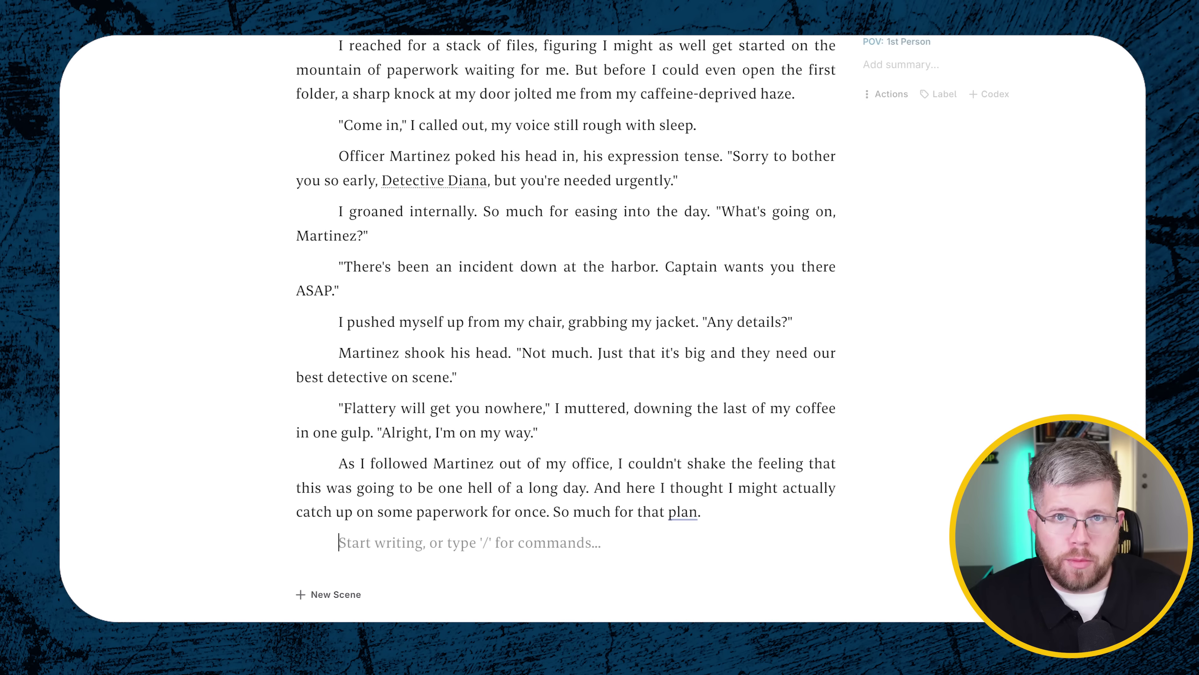
Add Scene 2 to Chapter 1 and insert a scene beat into it with /s
scroll(331, 531, "down", 4)
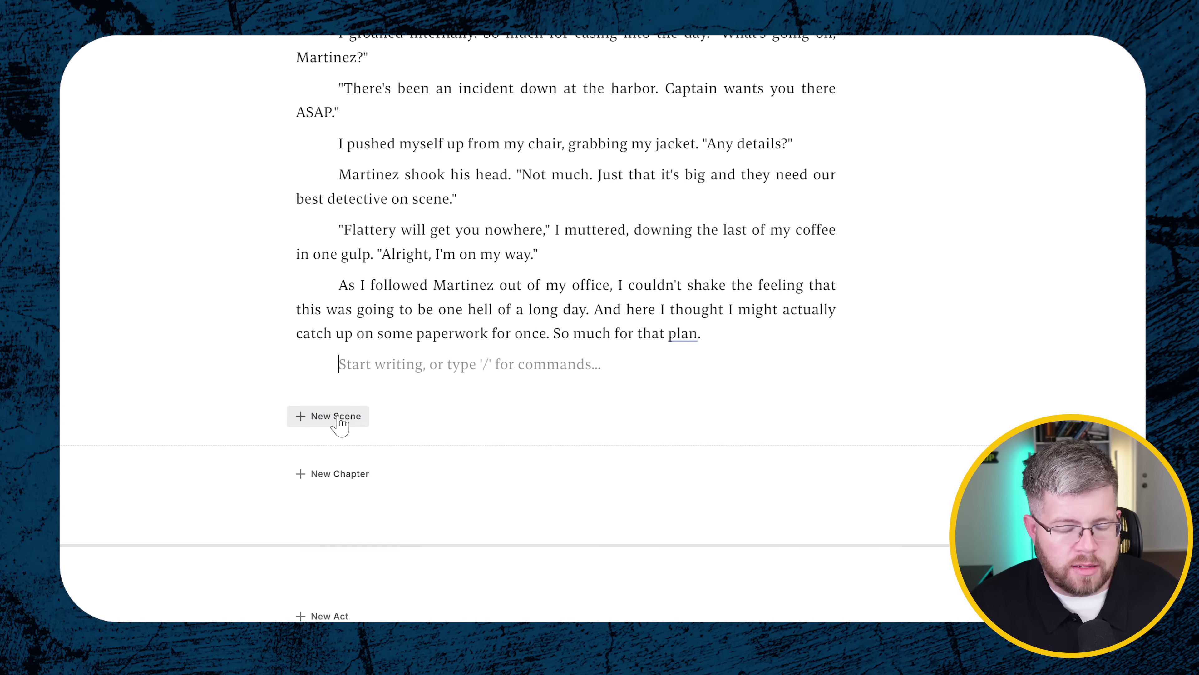
left_click(336, 418)
type("/s")
key("Return")
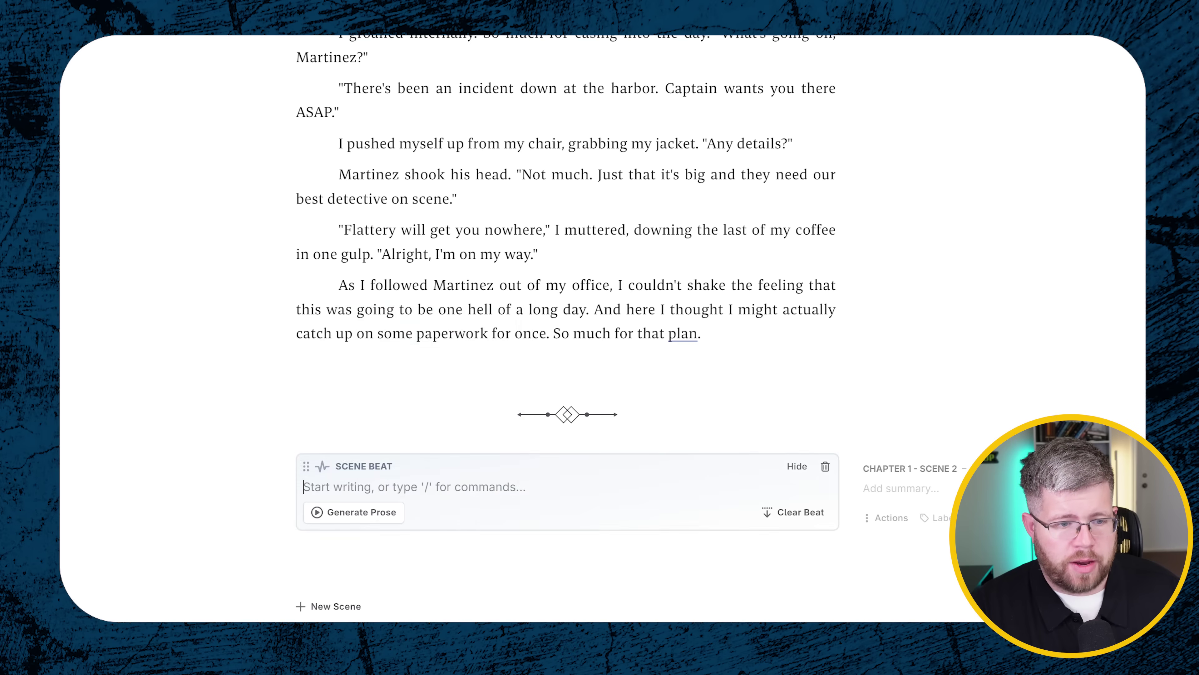
Write the beat: they arrive at the harbour, where a boat has rammed into the concrete
scroll(393, 263, "down", 3)
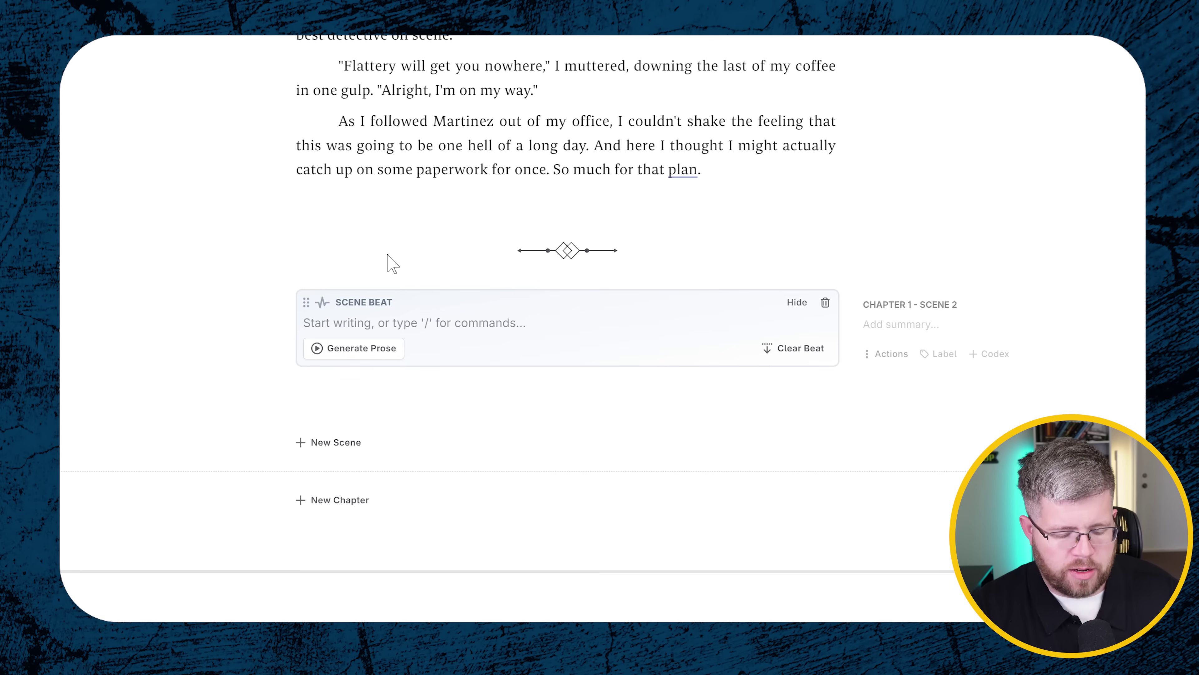
type("They arrive ")
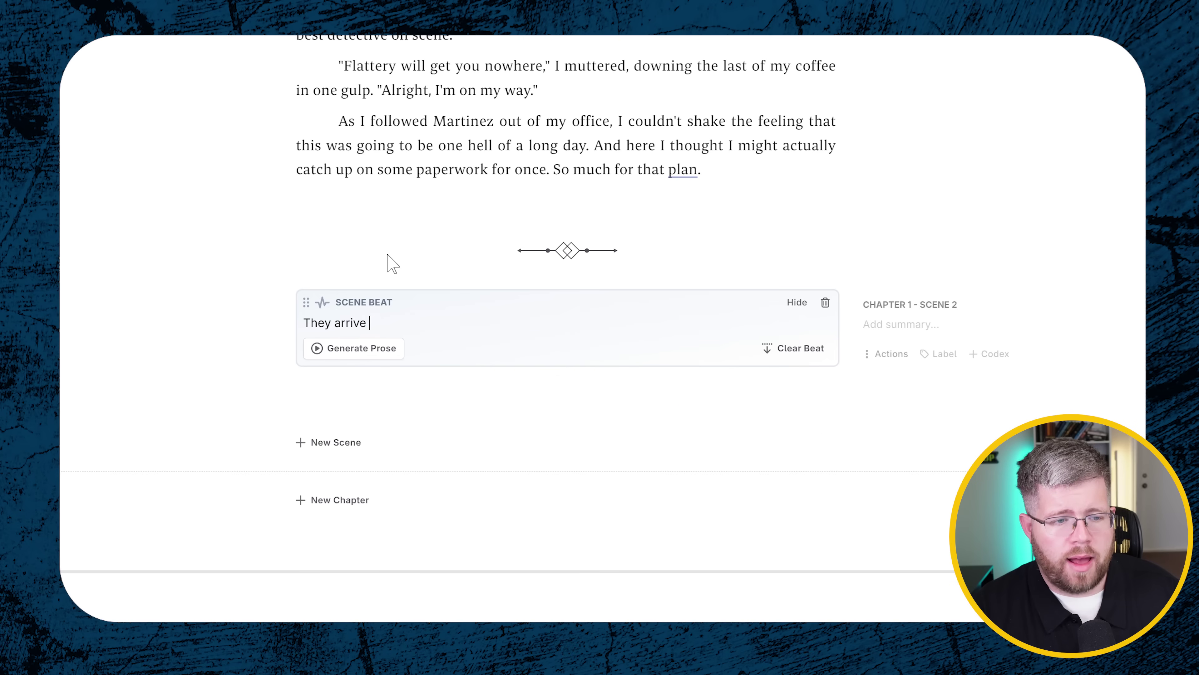
type("on the scene in the harbour")
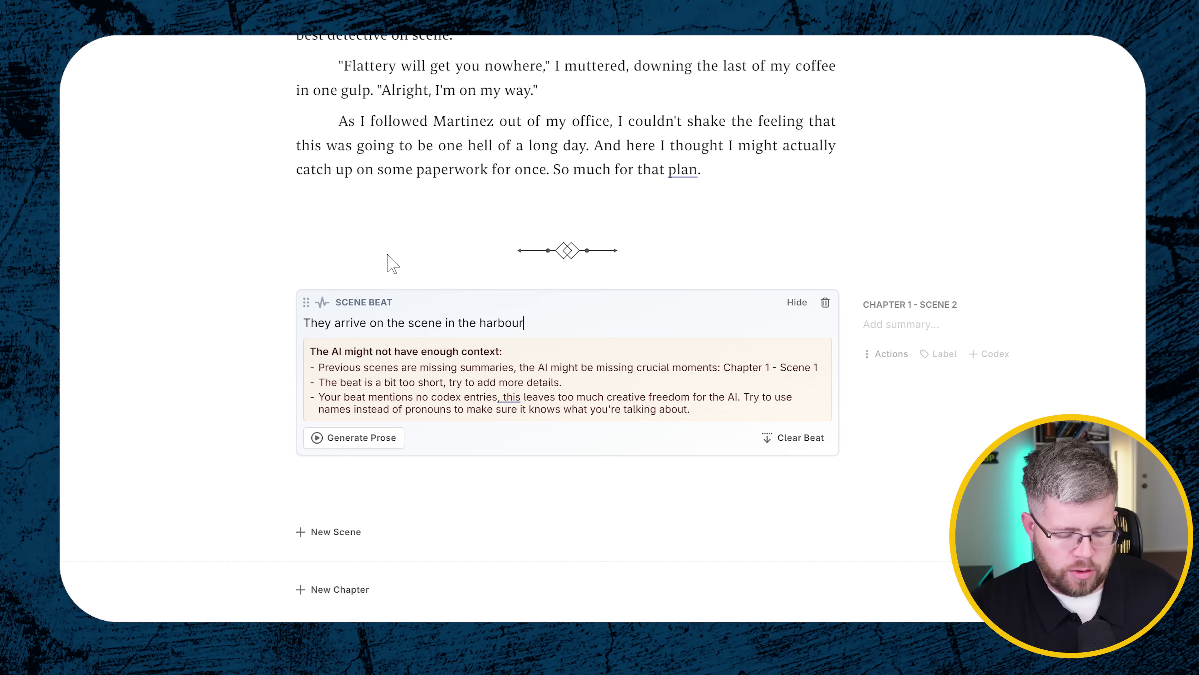
type(". They immedi")
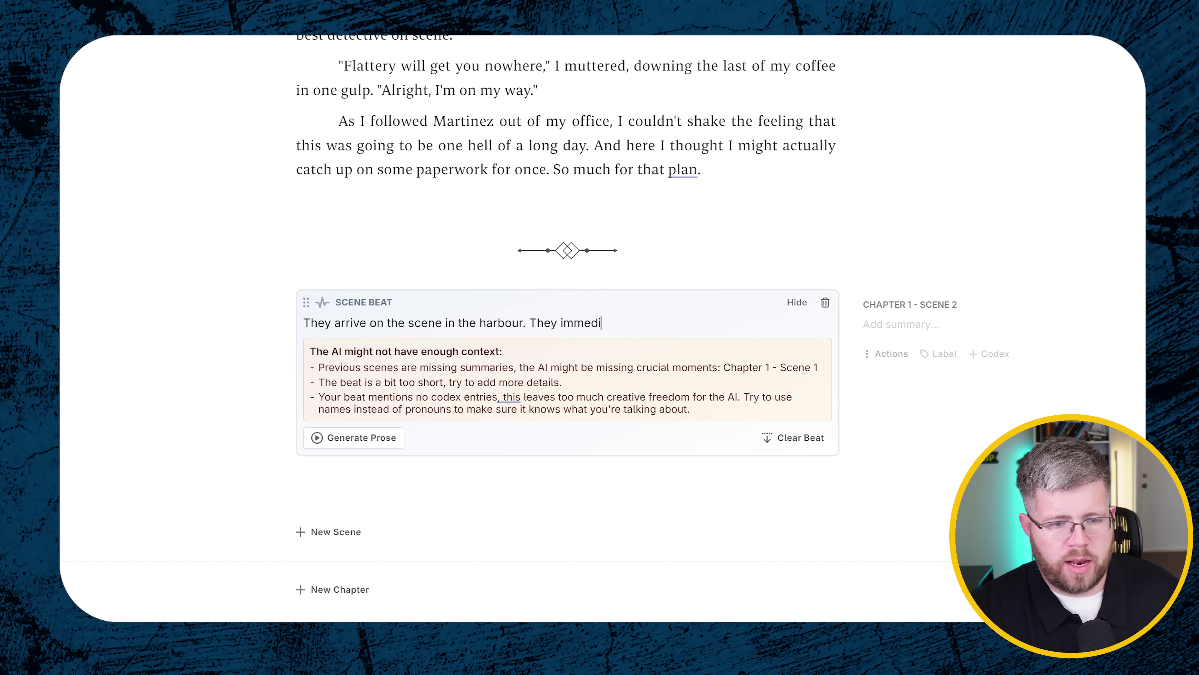
type("ately figure out w")
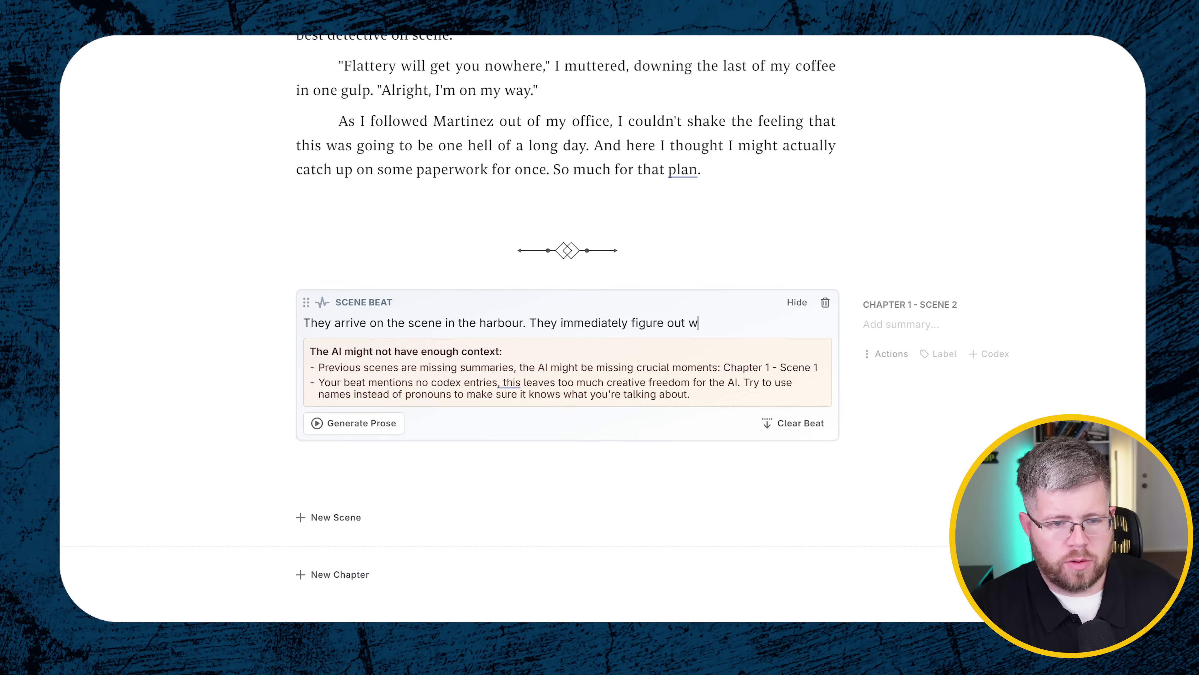
type("hat the problem is, because")
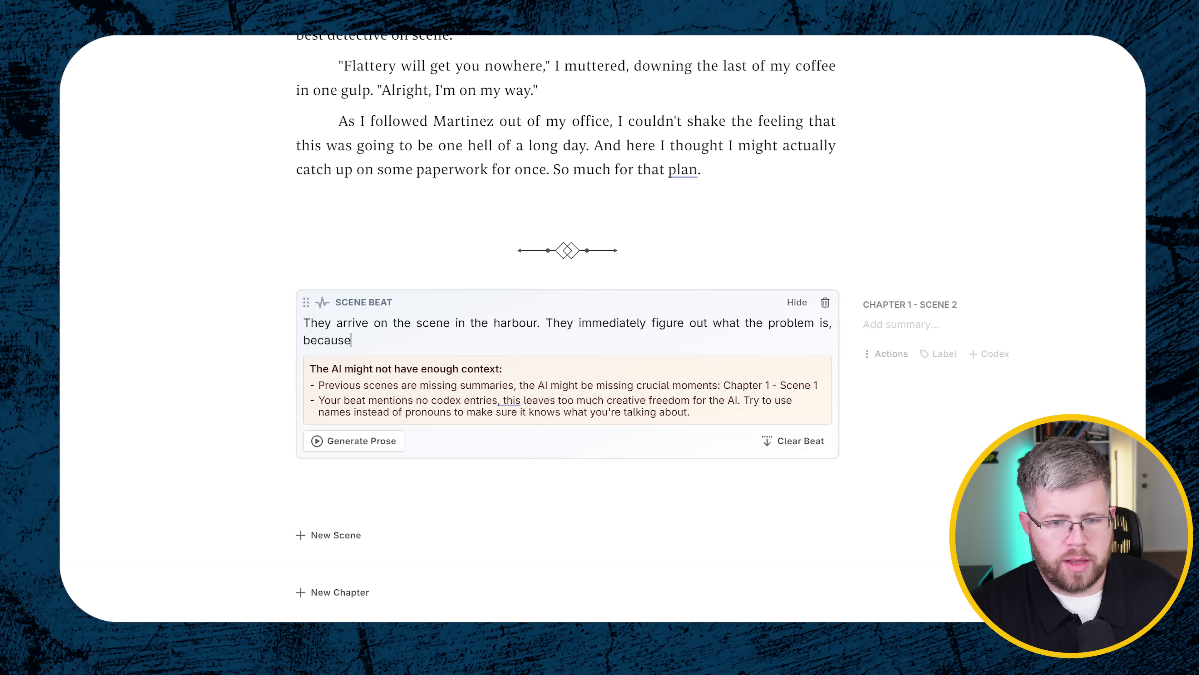
type(" a boat ha")
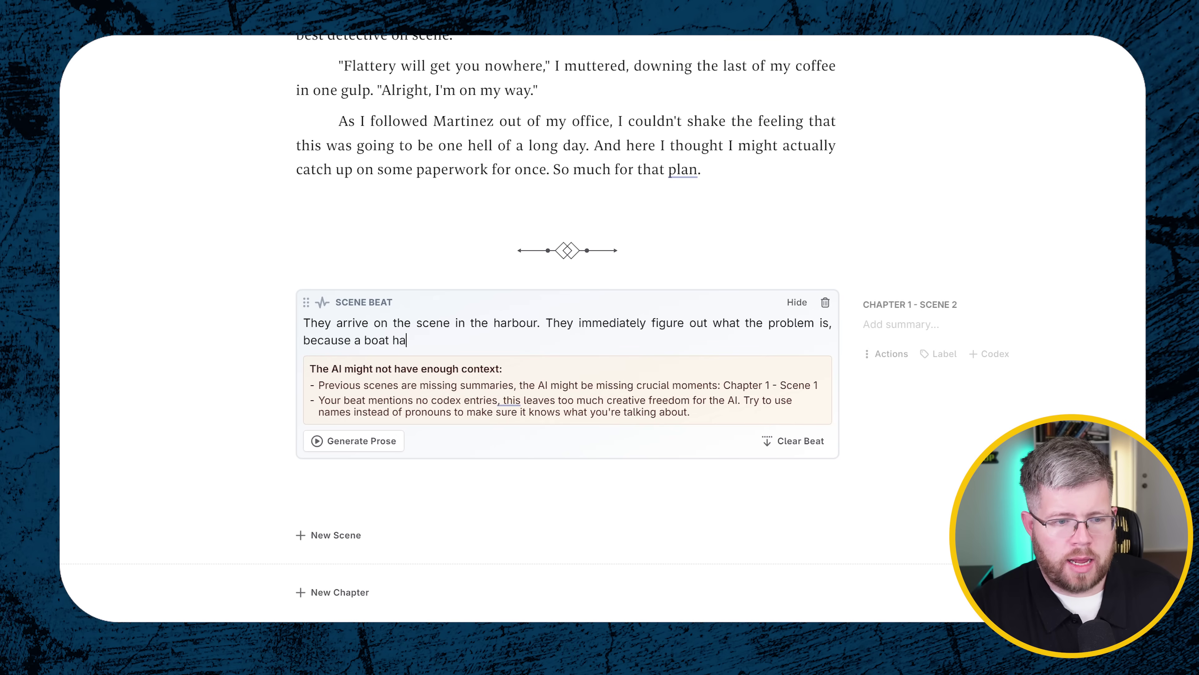
type("s rammed into the side of the harbu")
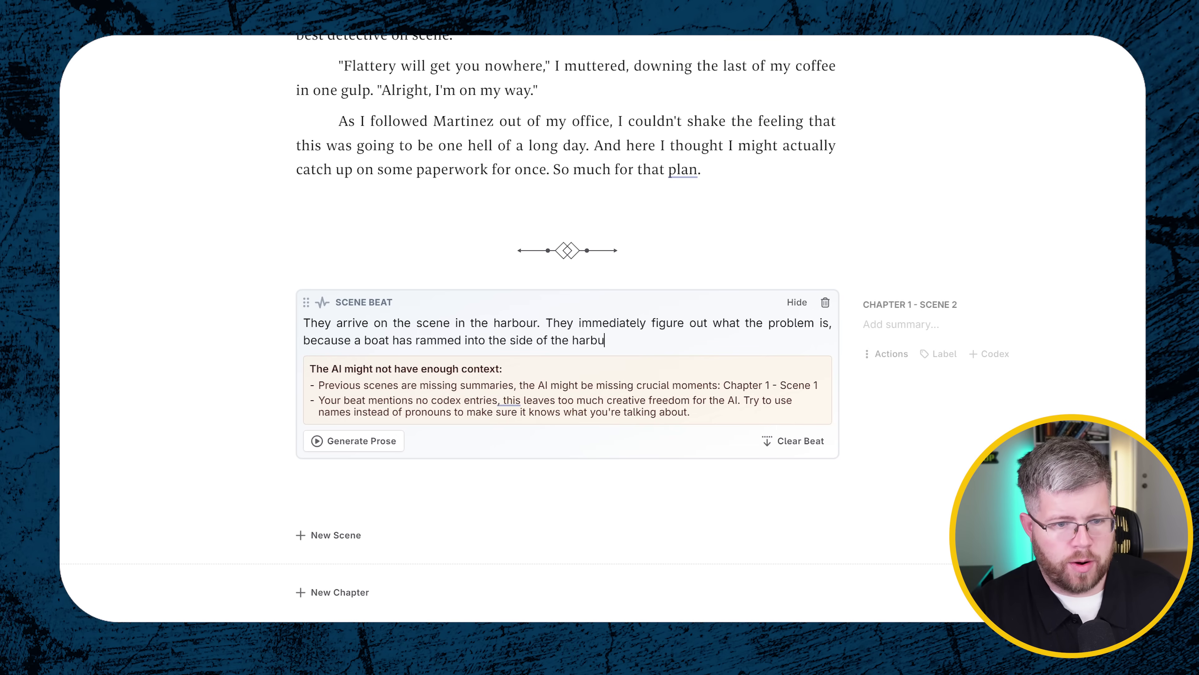
type("our, but pinned between the boat and the concrete of the harbour is a man.")
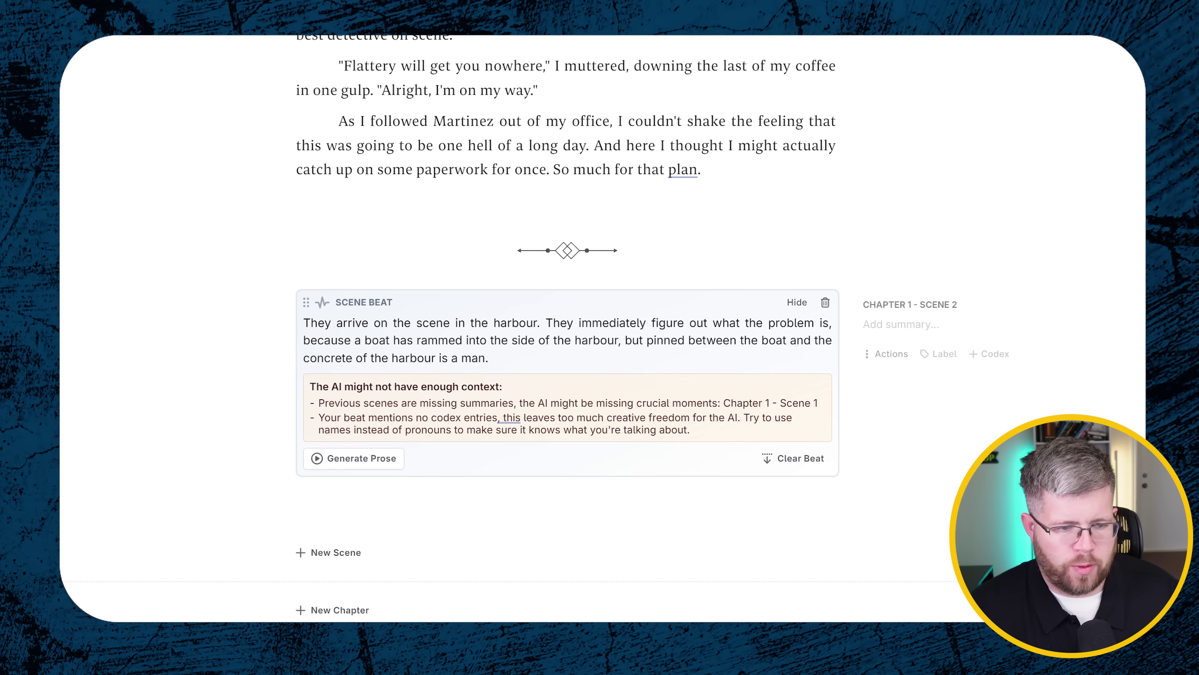
Generate Scene 2 prose from its beat with General Purpose on Claude 3.5 Sonnet
left_click(363, 461)
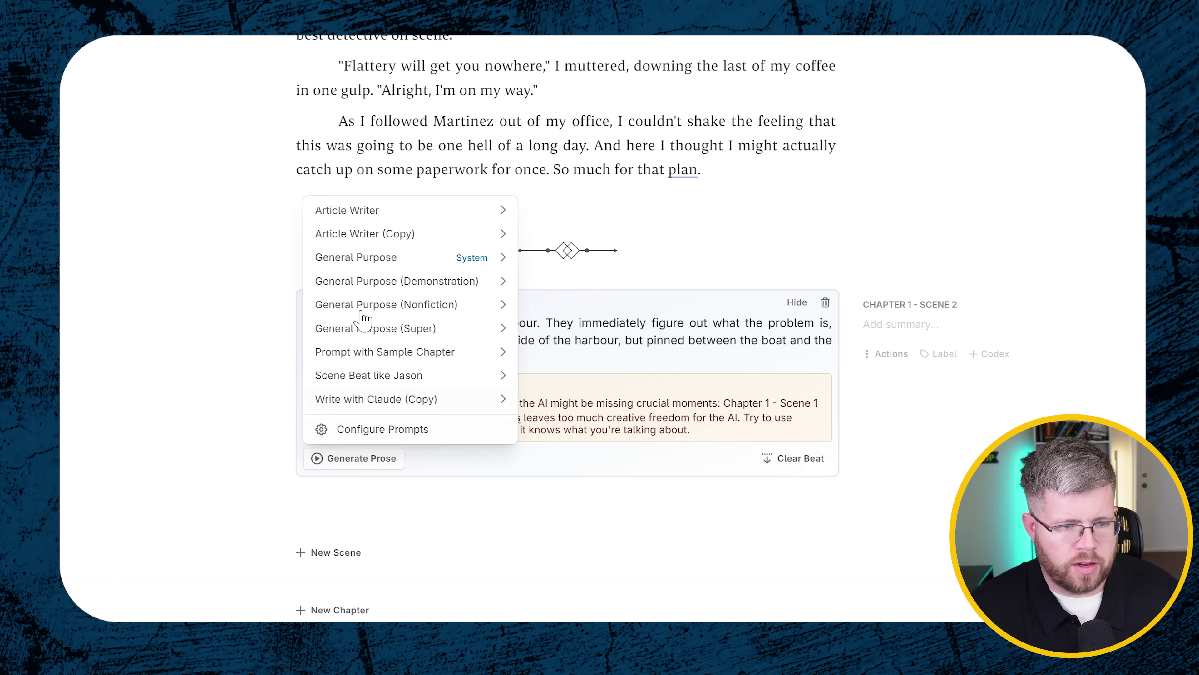
mouse_move(359, 448)
left_click(643, 192)
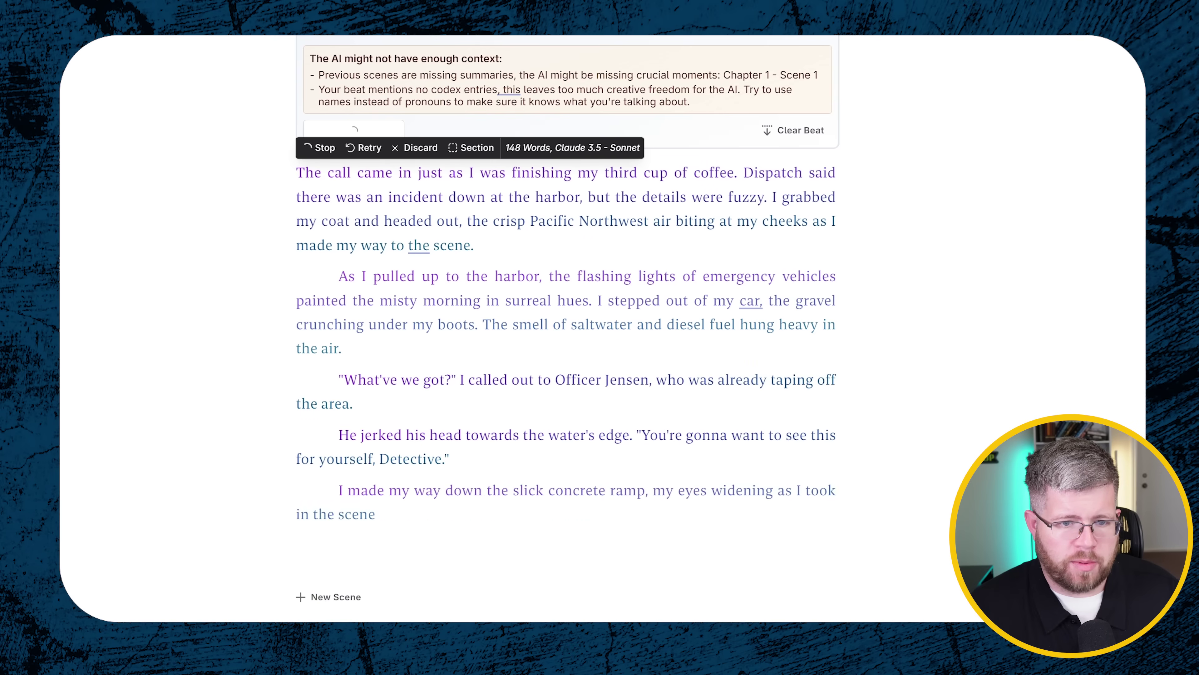
Delete the opening generated paragraph and apply the remaining prose to Scene 2
scroll(567, 331, "up", 4)
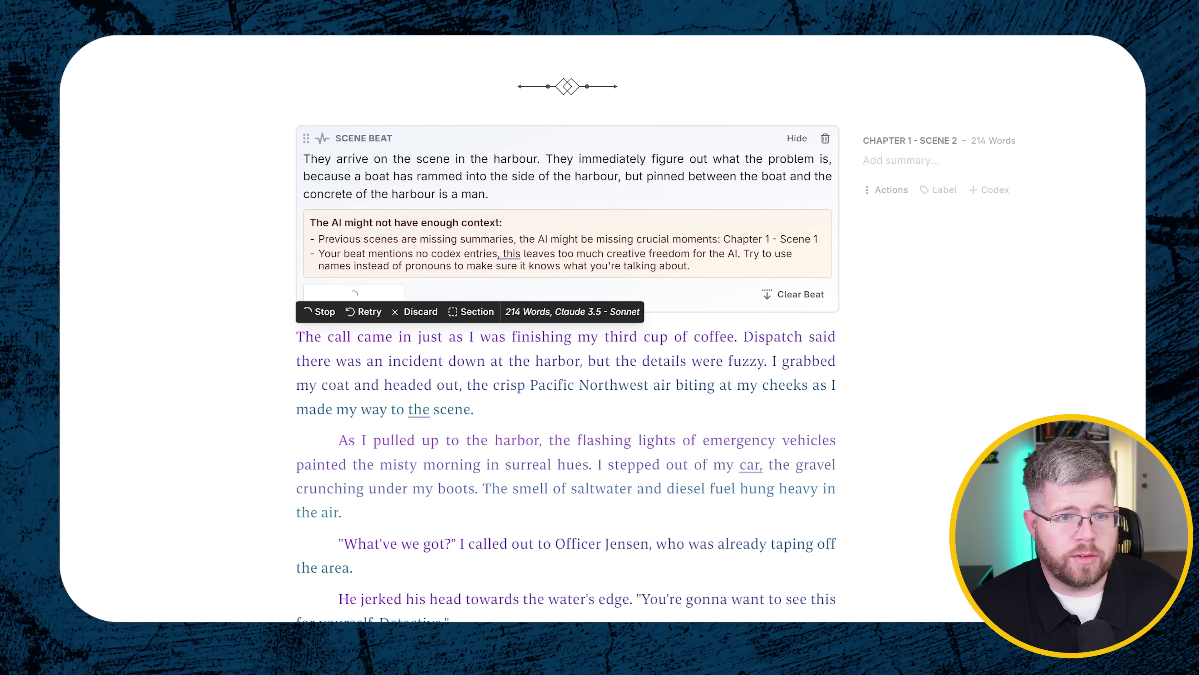
scroll(566, 330, "up", 4)
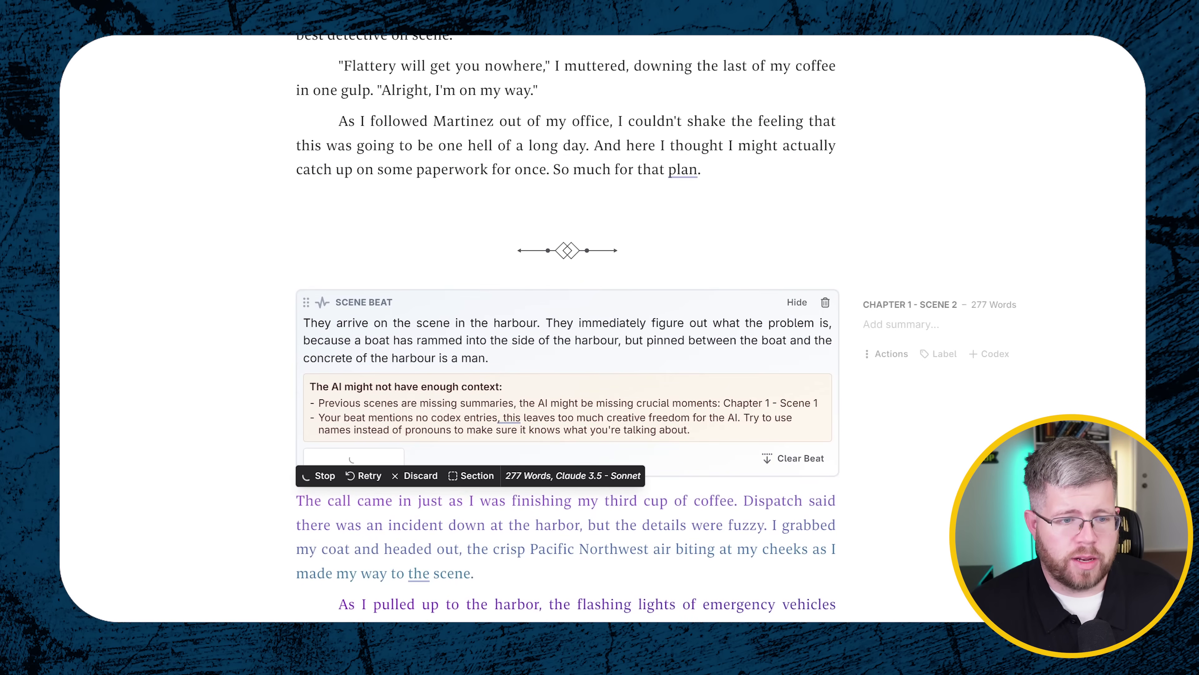
scroll(567, 330, "down", 10)
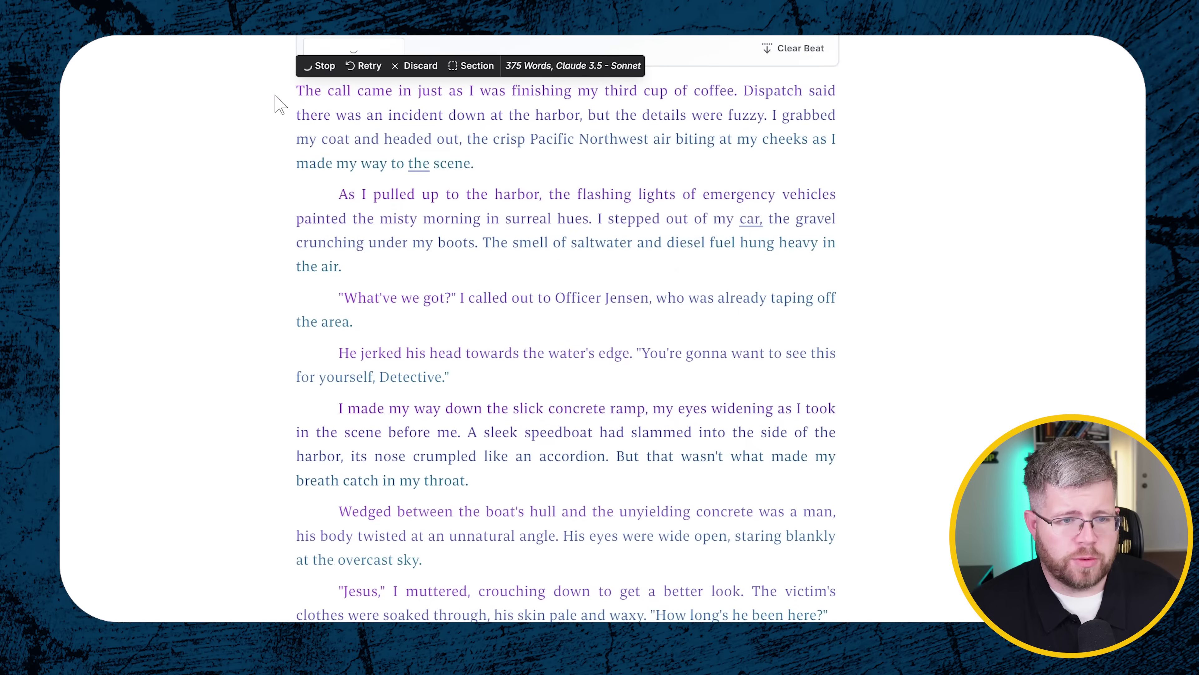
scroll(228, 89, "up", 4)
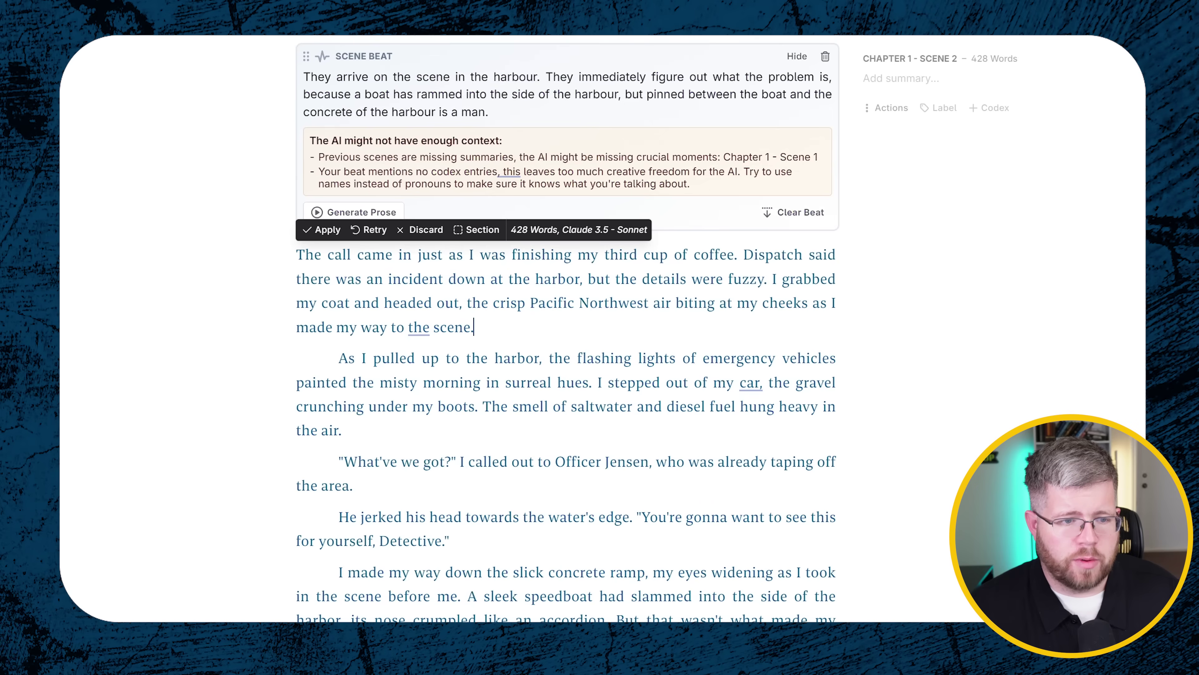
left_click_drag(473, 327, 238, 286)
key("BackSpace")
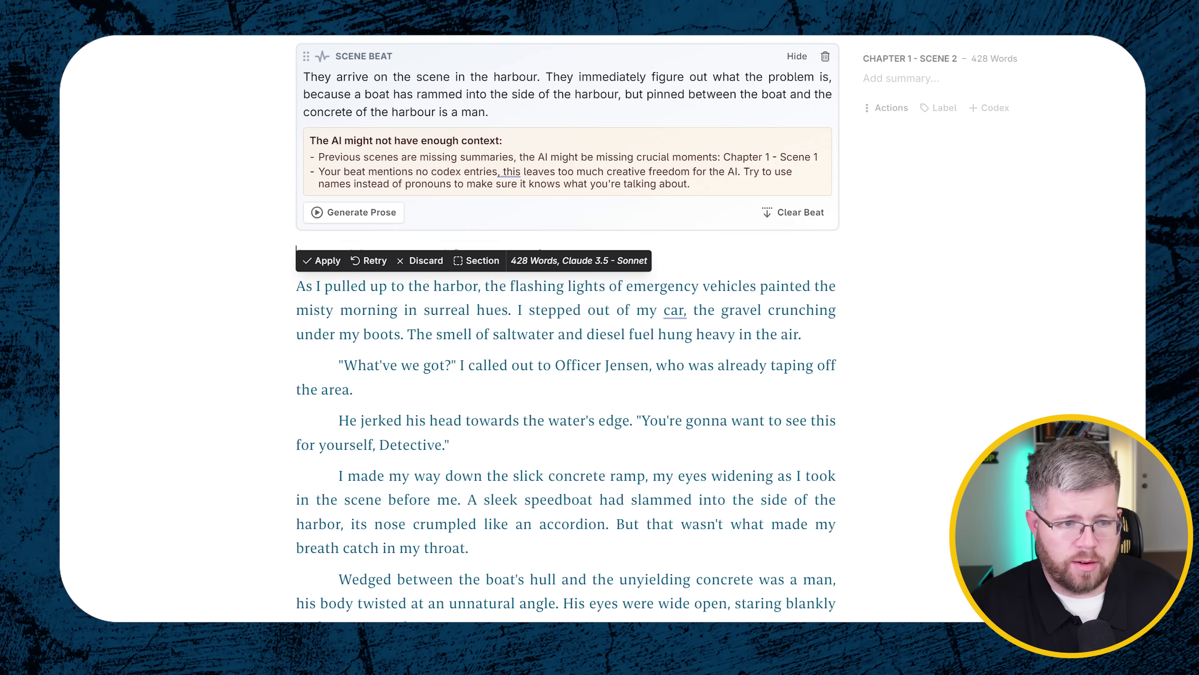
key("ctrl+Return")
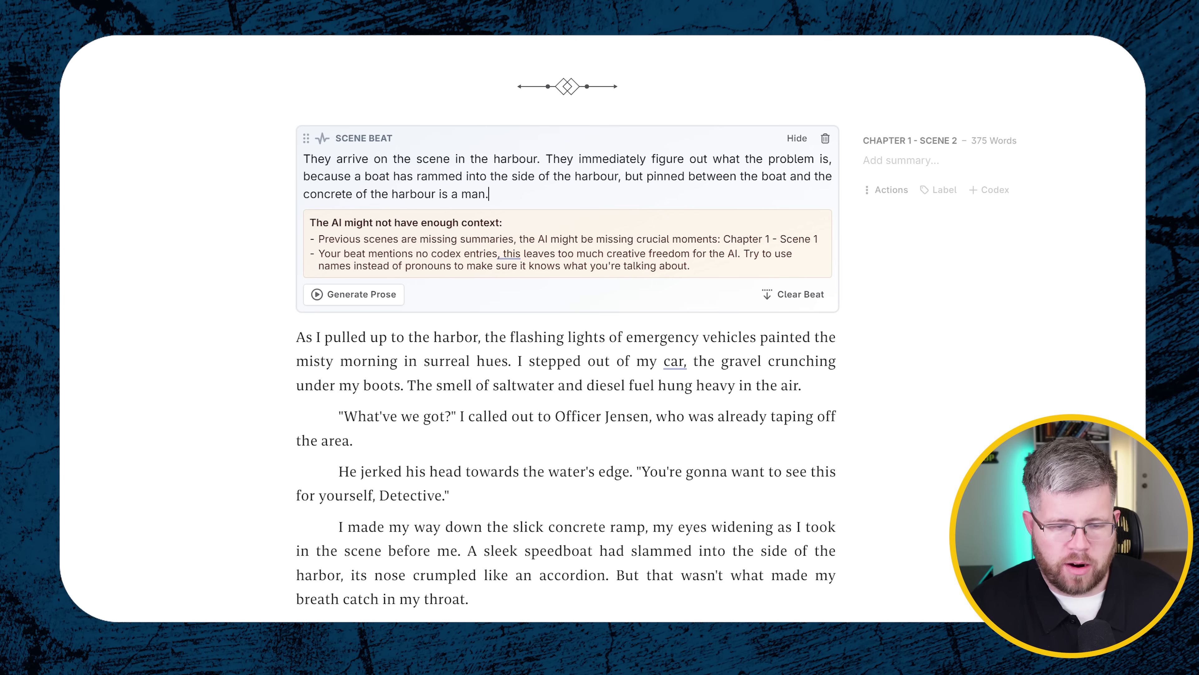
Review the new Scene 2 prose and type / on the empty line at its end
scroll(567, 331, "down", 3)
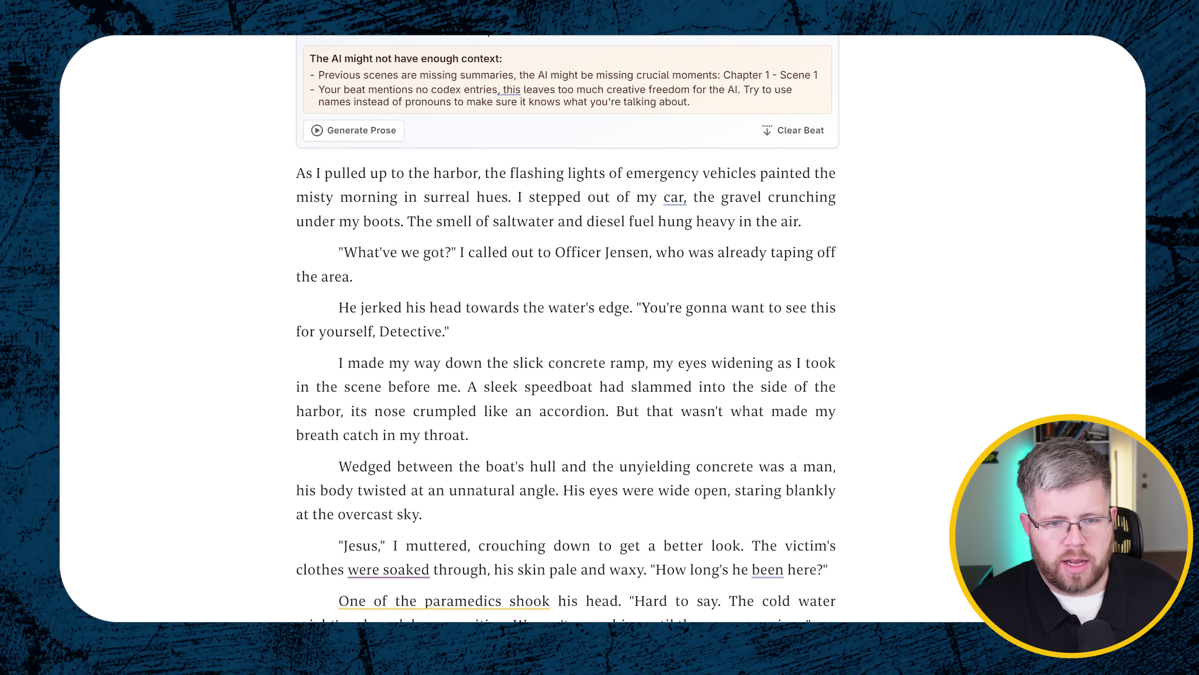
scroll(567, 331, "down", 3)
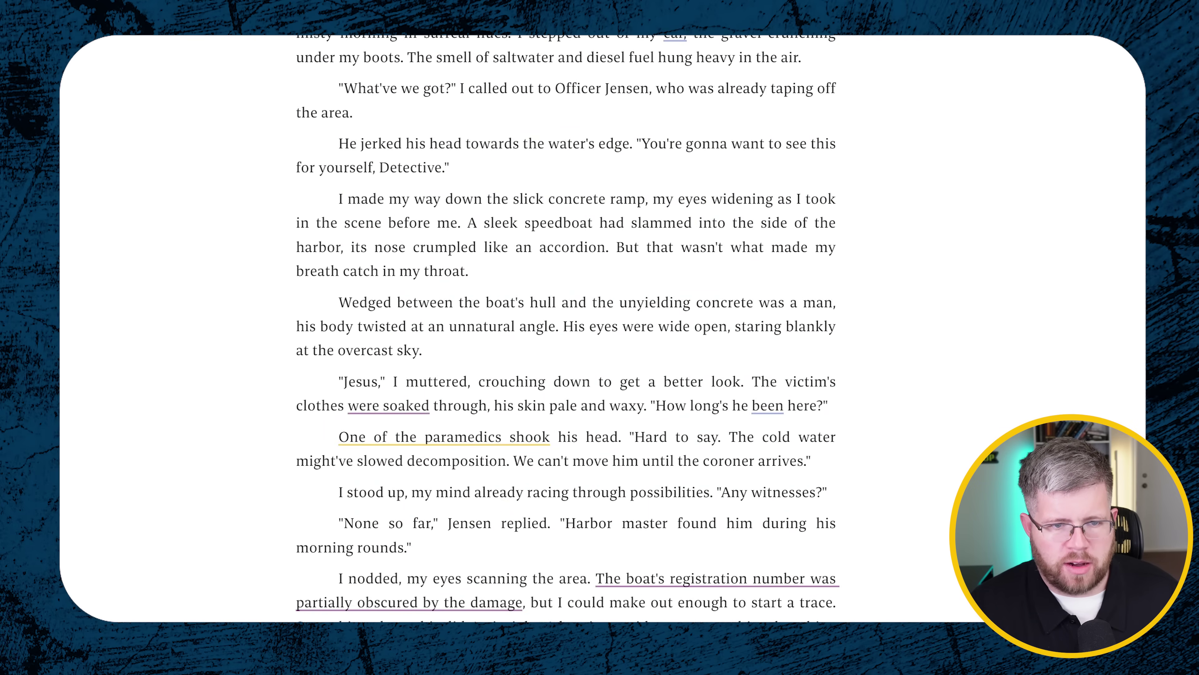
left_click_drag(338, 143, 449, 167)
left_click(475, 326)
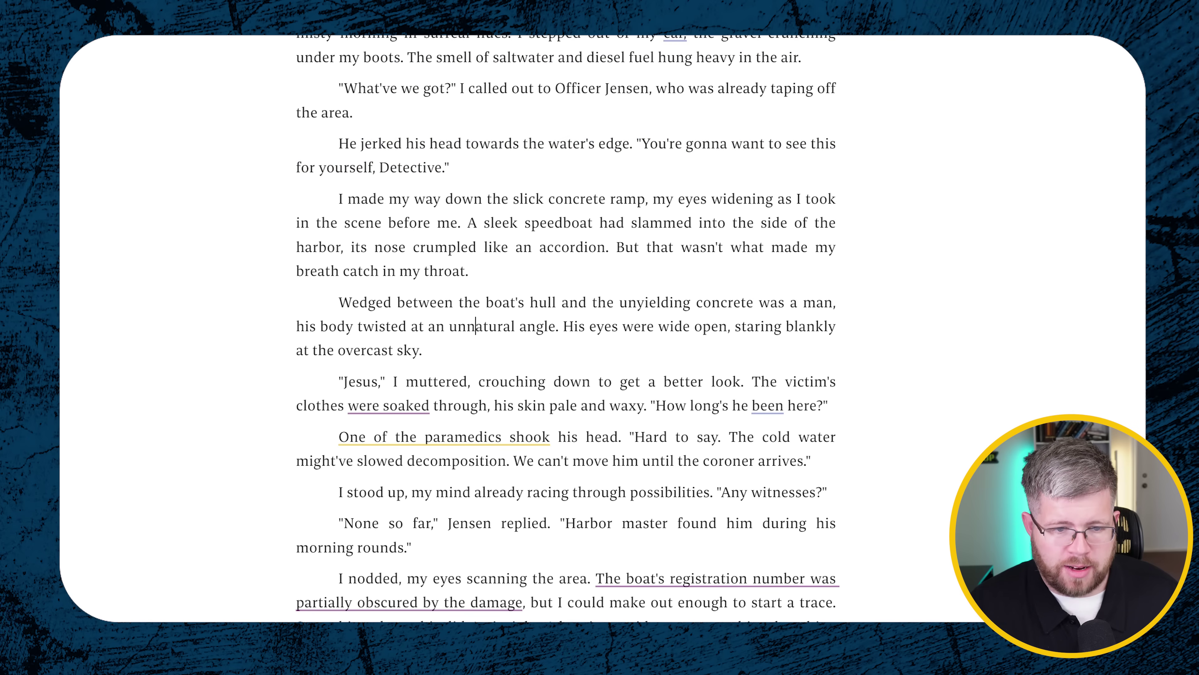
scroll(567, 331, "down", 9)
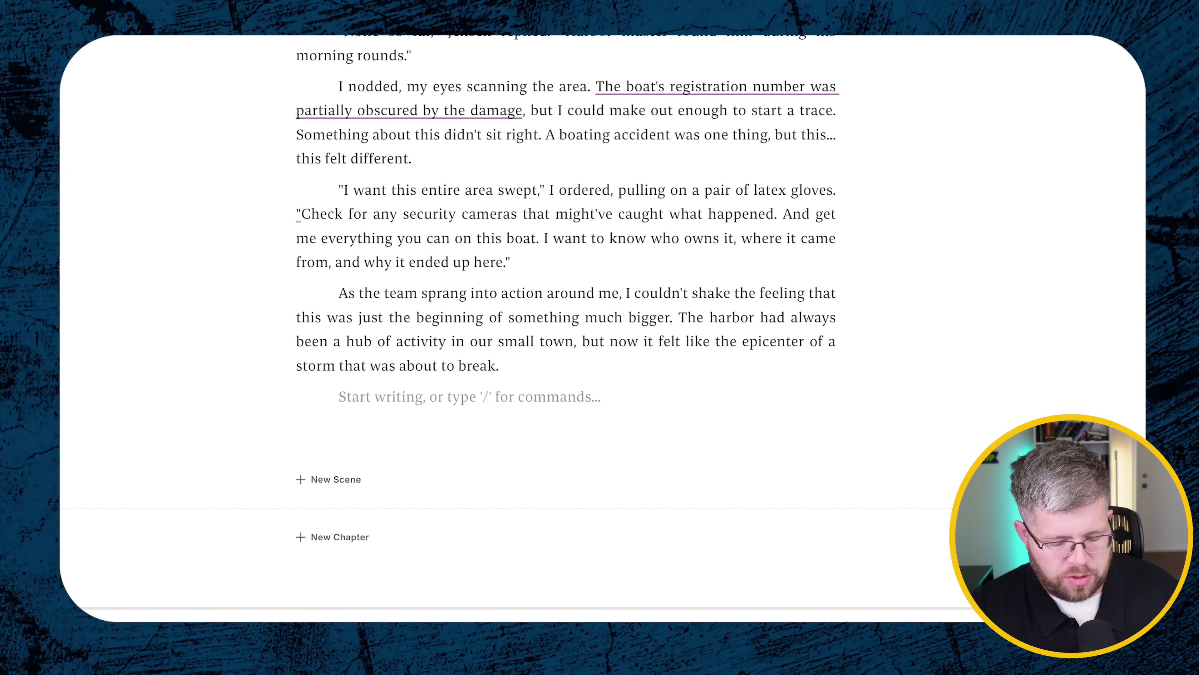
type("/")
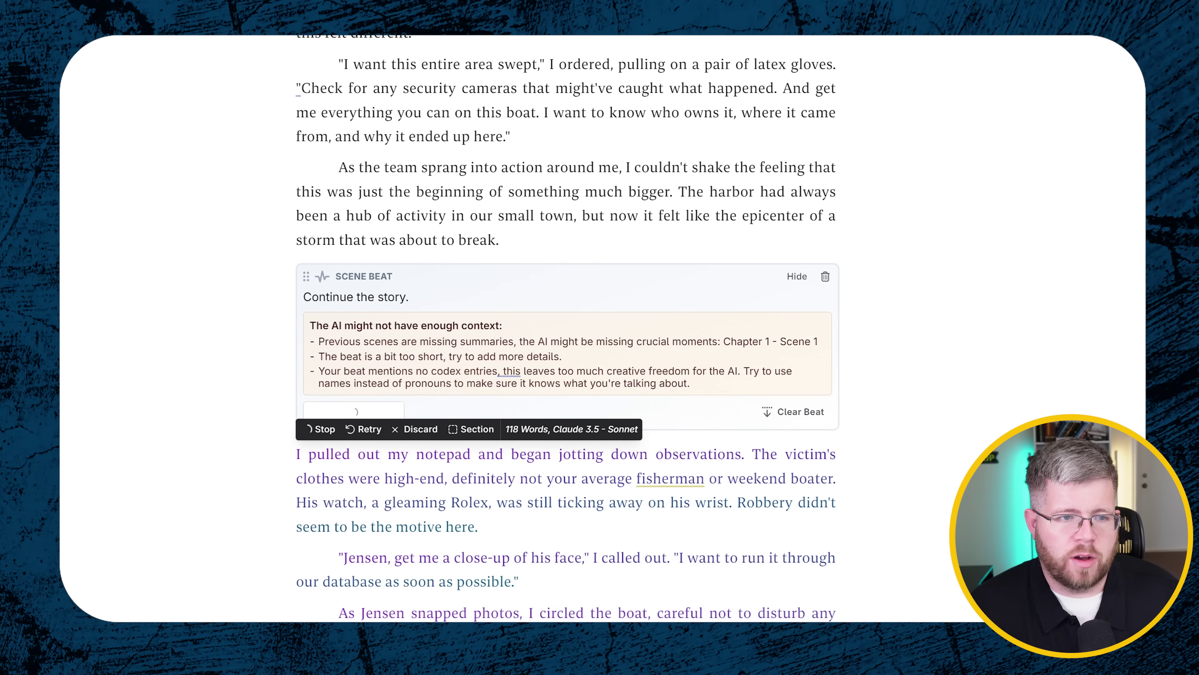
Review Scene 2's final paragraph and the continued prose where the detective finds bullet holes in the boat
triple_click(524, 239)
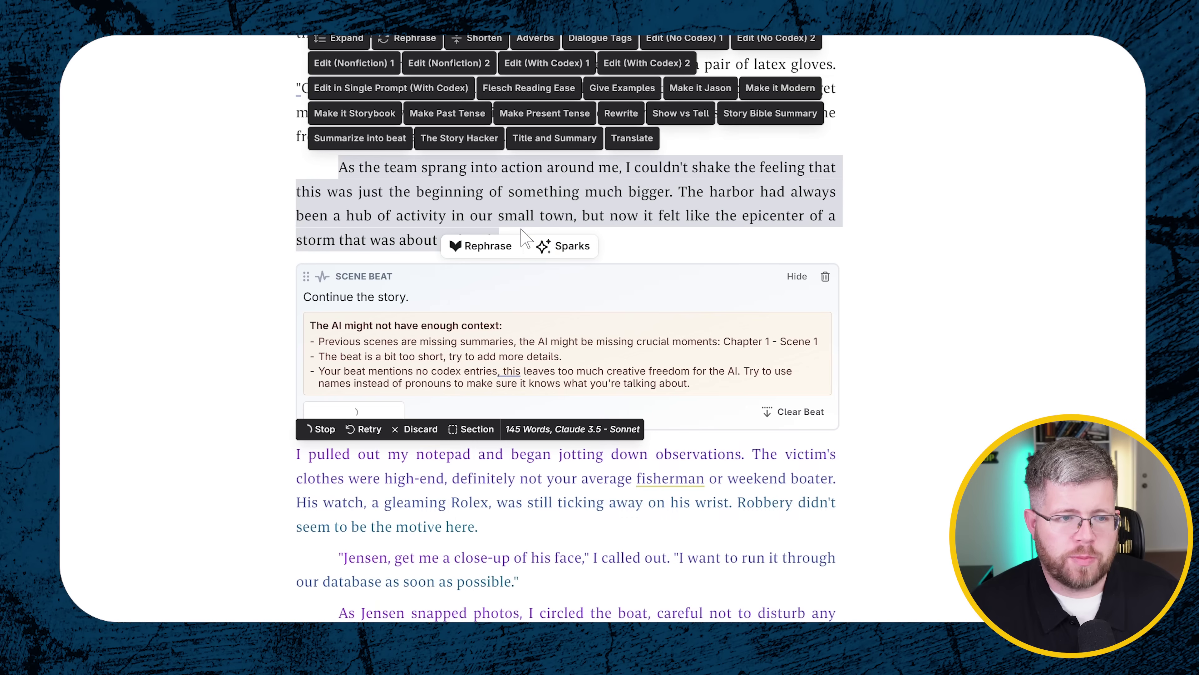
left_click_drag(339, 167, 599, 242)
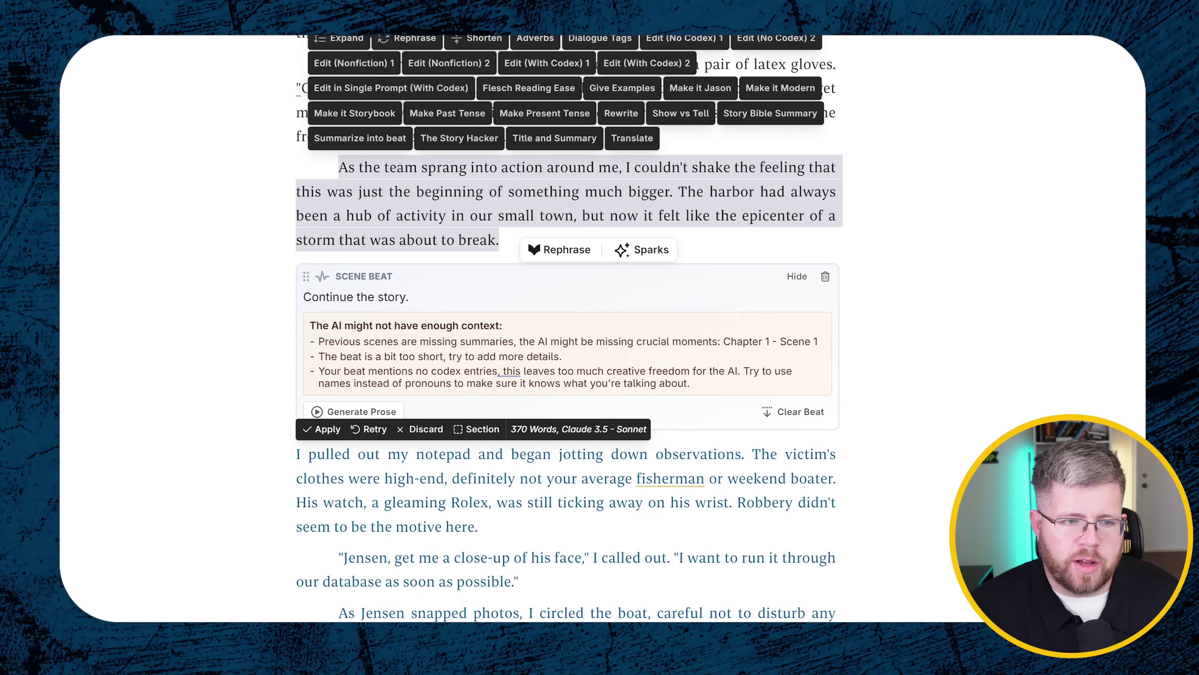
left_click(589, 216)
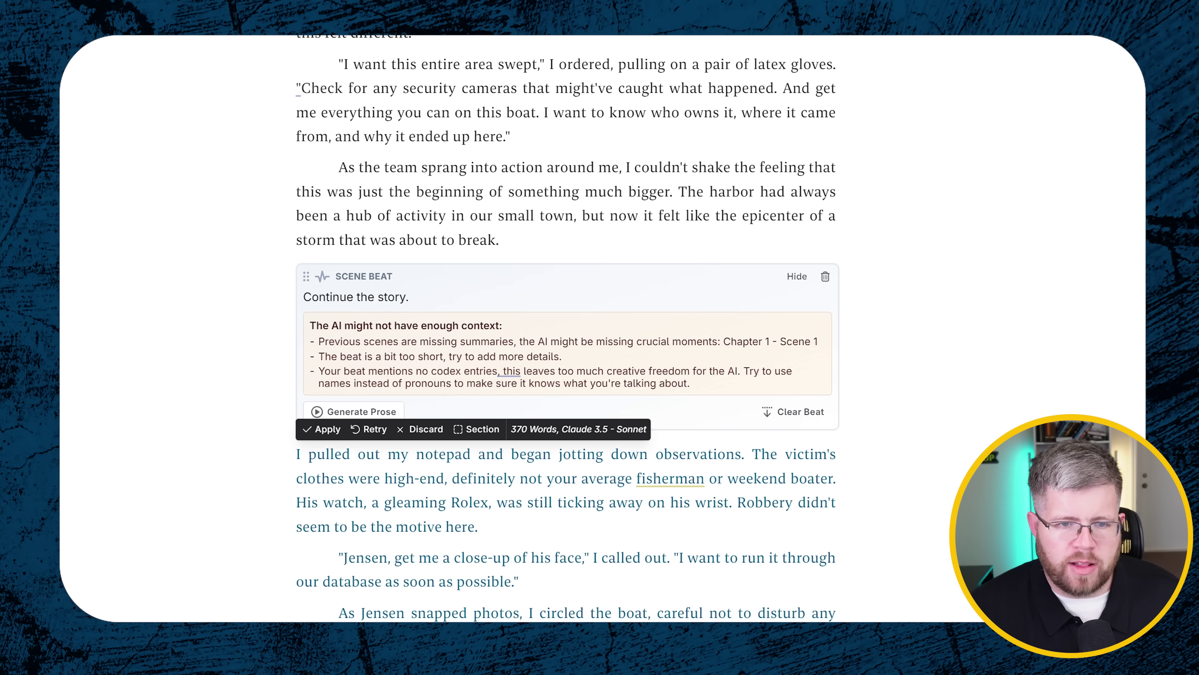
scroll(99, 414, "down", 6)
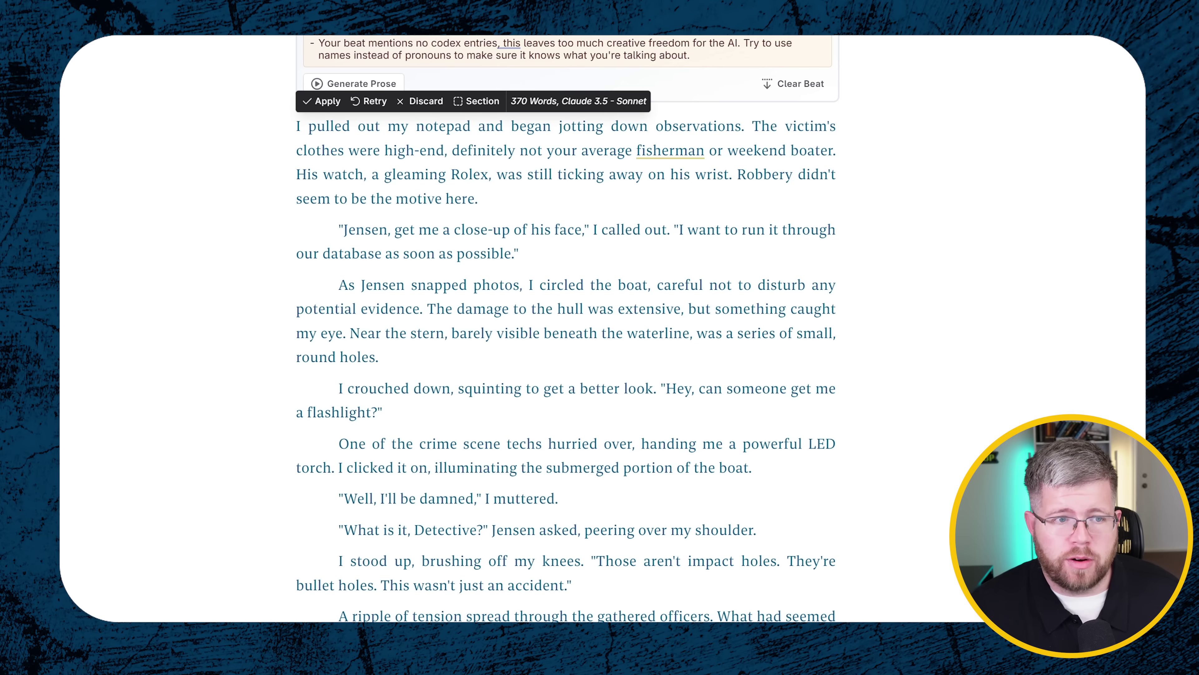
left_click(478, 198)
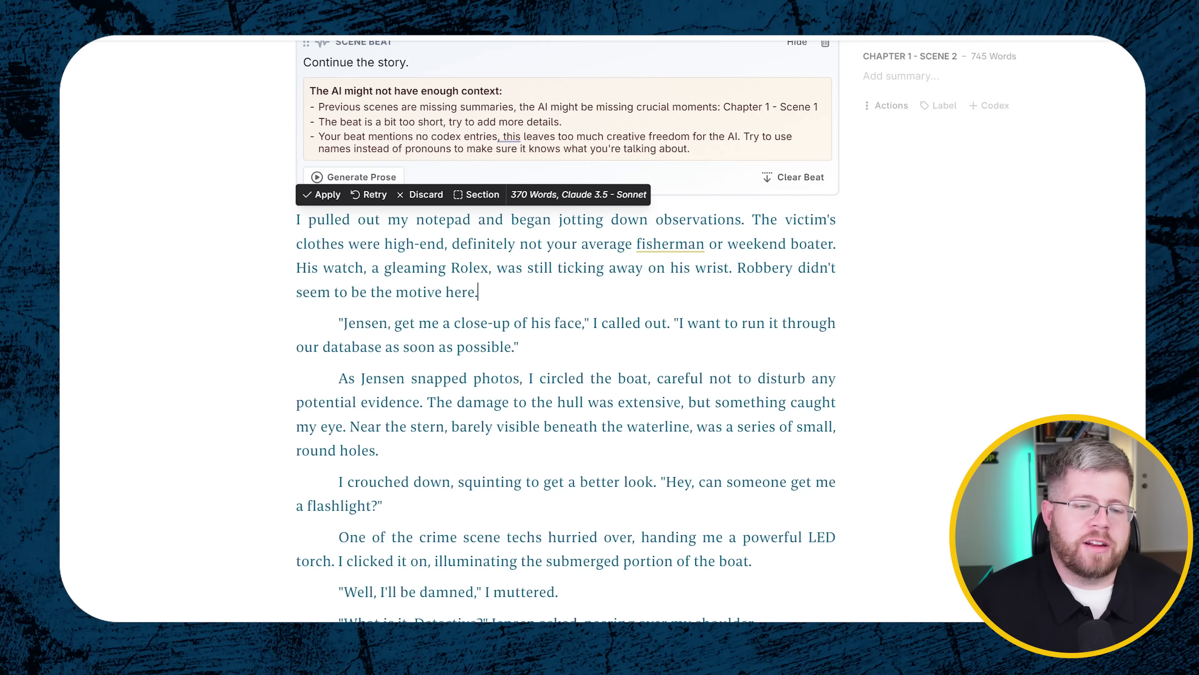
scroll(566, 330, "down", 8)
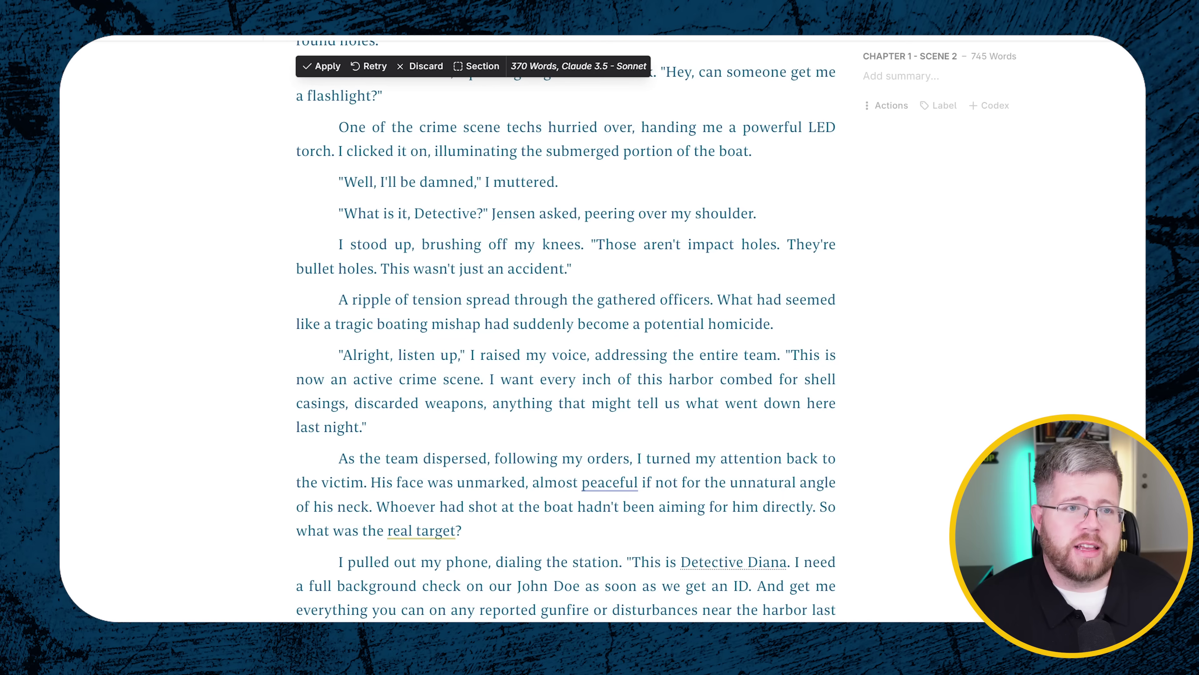
Check Detective Diana's Codex entry and the Writing settings showing past tense, first-person point of view
left_click(154, 191)
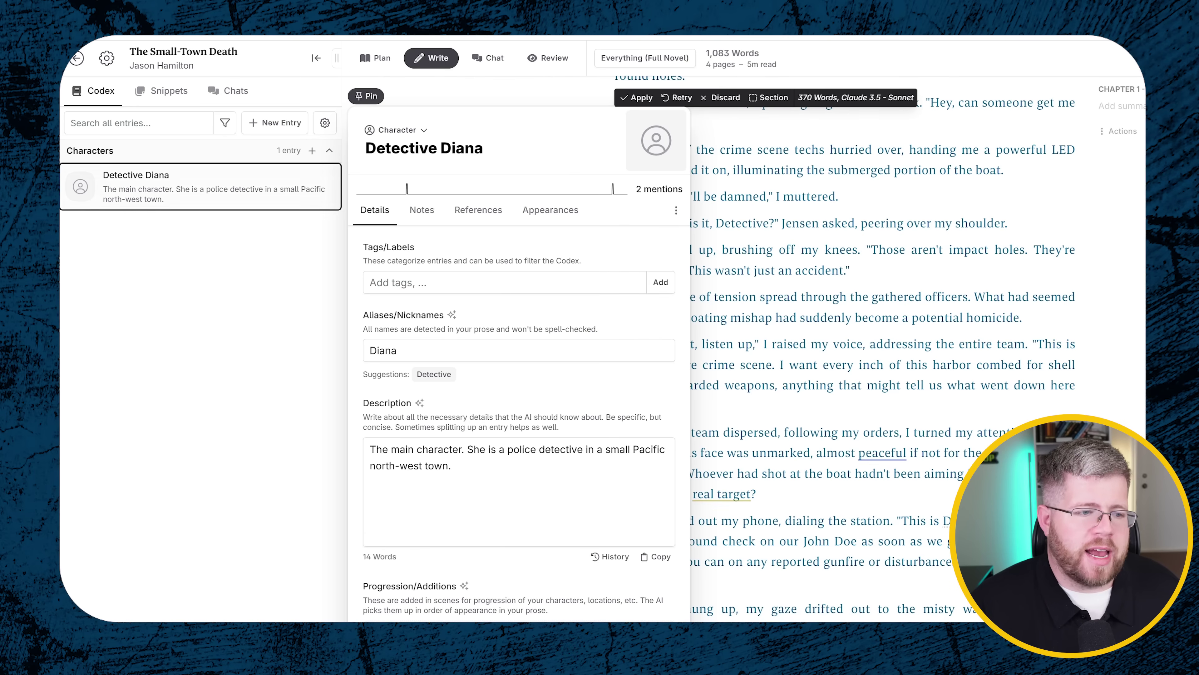
left_click_drag(452, 467, 366, 446)
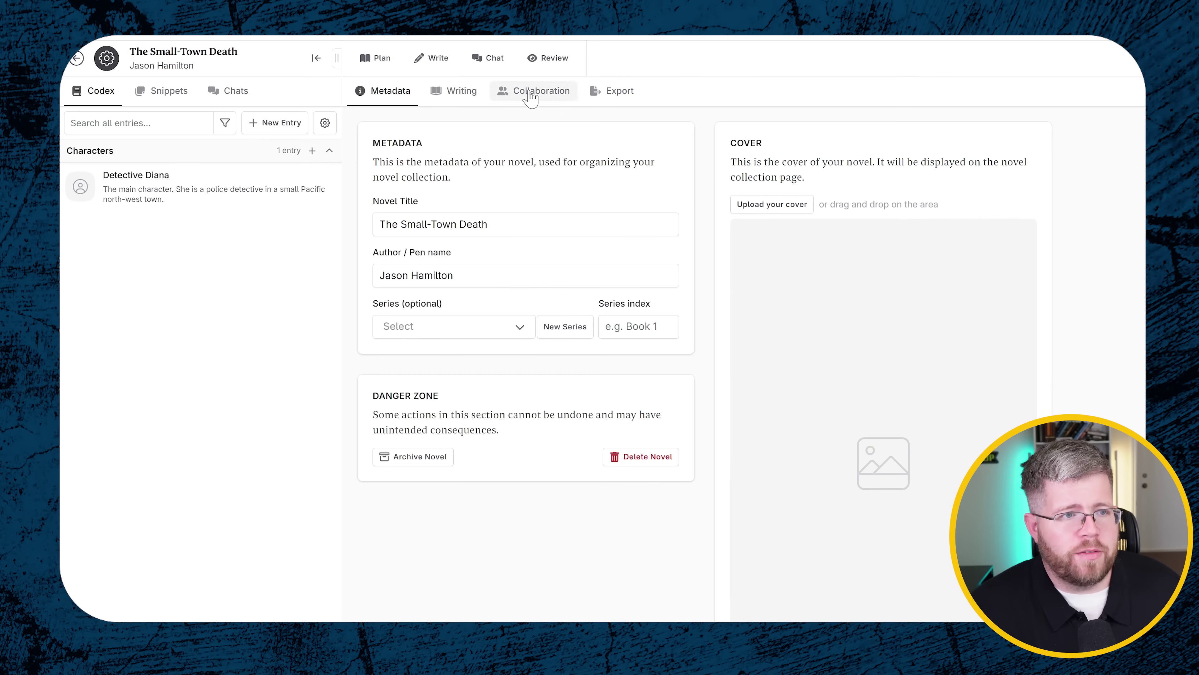
left_click(457, 95)
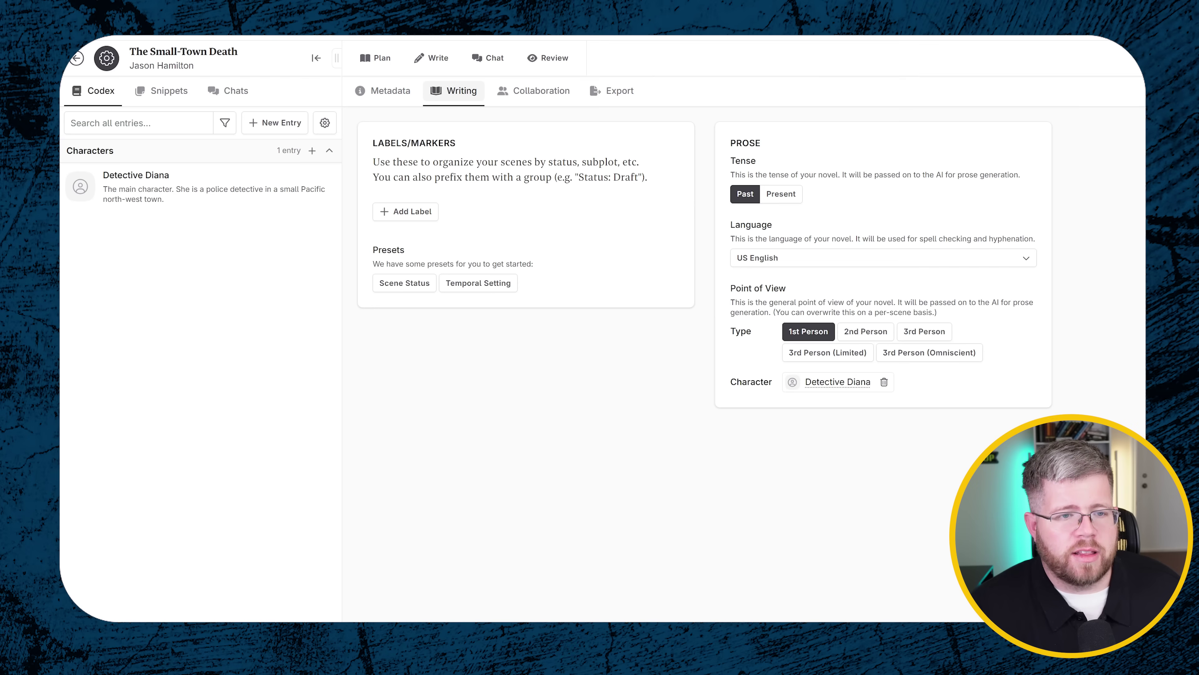
left_click_drag(816, 293, 1005, 321)
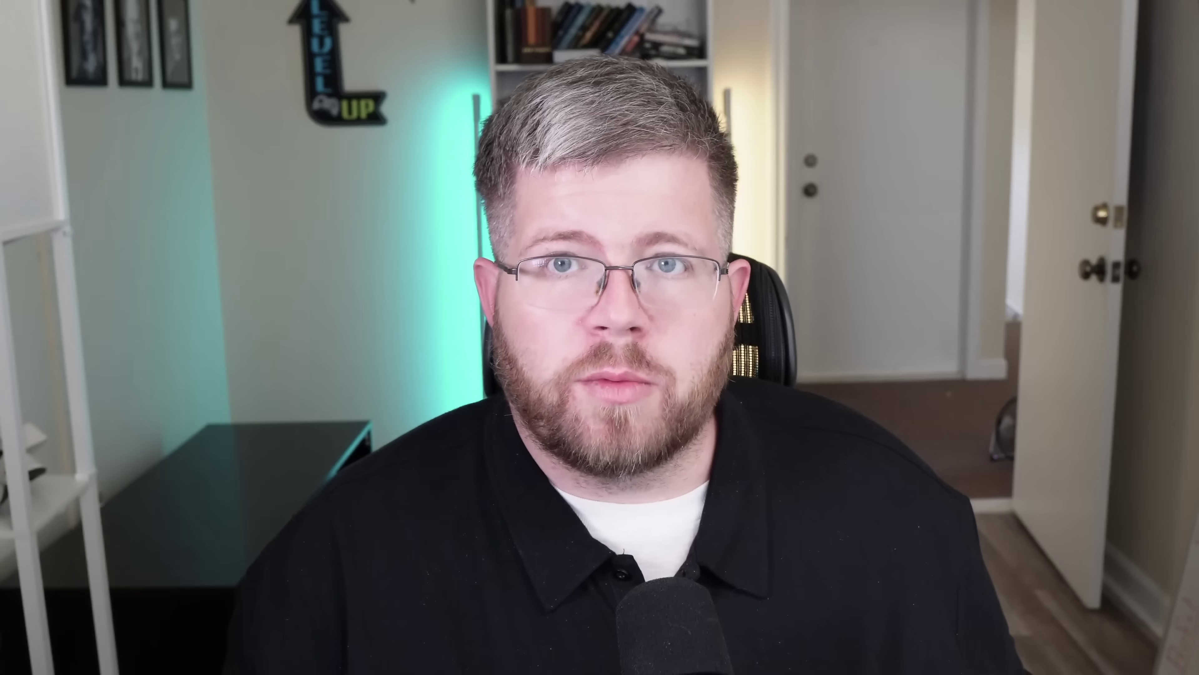